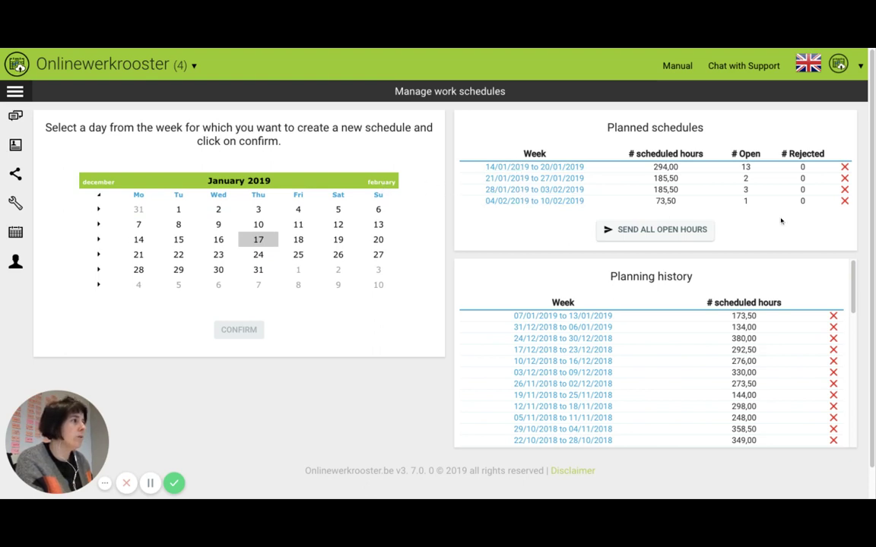
- Delete the planned schedule for the week 04/02/2019 to 10/02/2019
{"action": "left_click", "coordinate": [844, 202]}
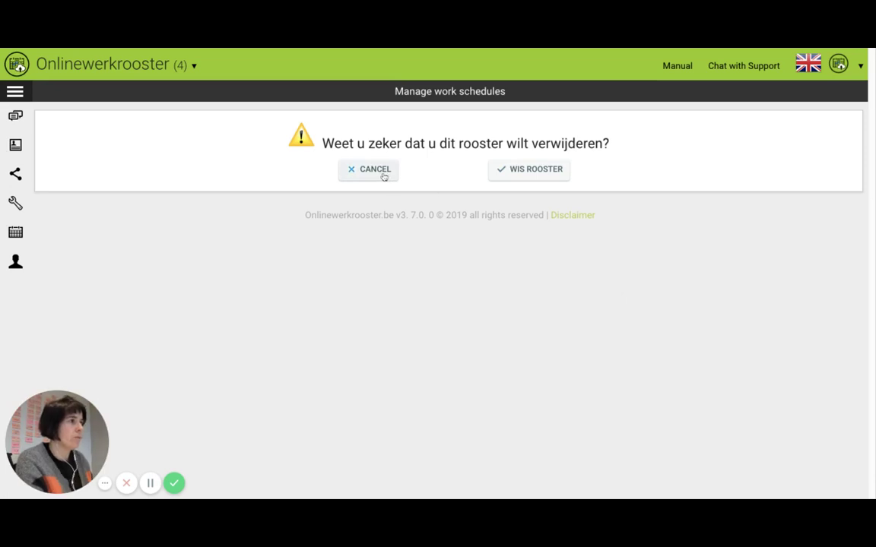
{"action": "left_click", "coordinate": [545, 174]}
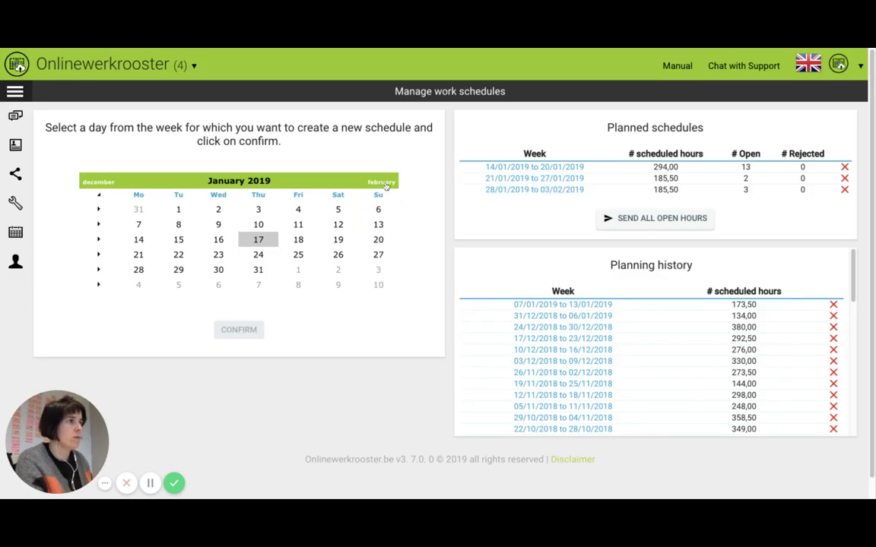
- Create a new work schedule for the week containing Wednesday 20 March 2019
{"action": "left_click", "coordinate": [383, 182]}
{"action": "left_click", "coordinate": [382, 182]}
{"action": "left_click", "coordinate": [218, 255]}
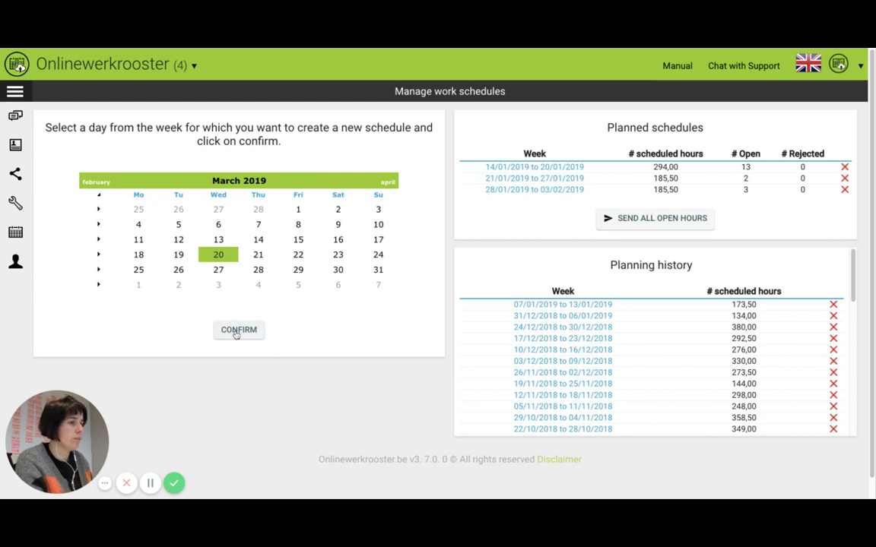
{"action": "left_click", "coordinate": [238, 331]}
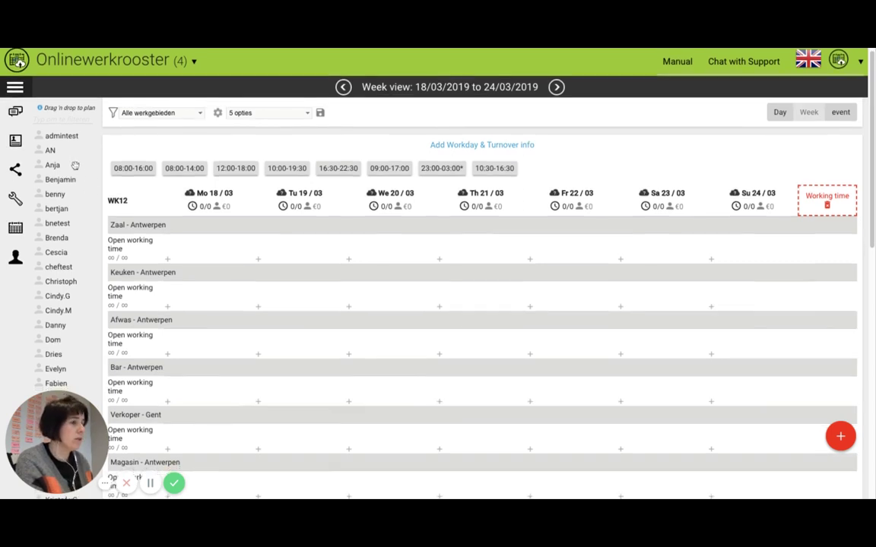
- Filter the week schedule to show only the Antwerpen - Zaal and Antwerpen - Keuken work areas
{"action": "scroll", "coordinate": [70, 152], "scroll_direction": "down", "scroll_amount": 1}
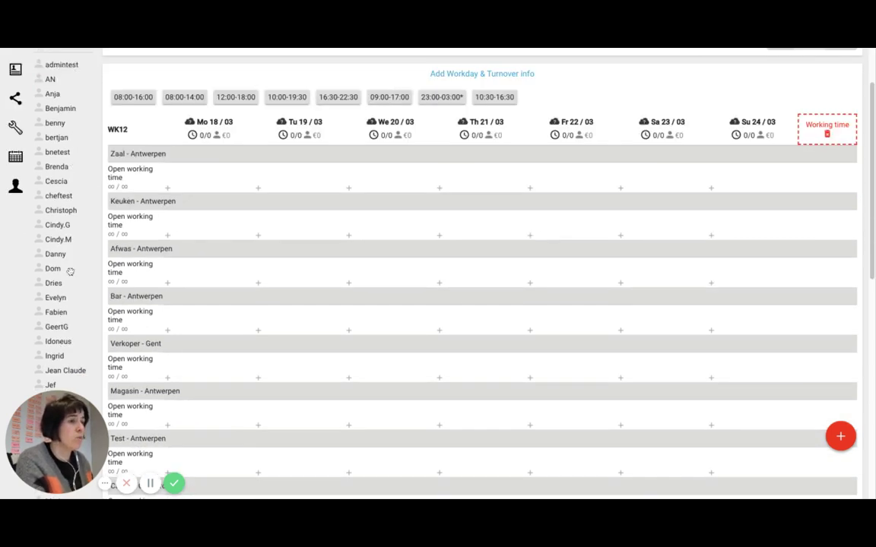
{"action": "scroll", "coordinate": [67, 251], "scroll_direction": "up", "scroll_amount": 1}
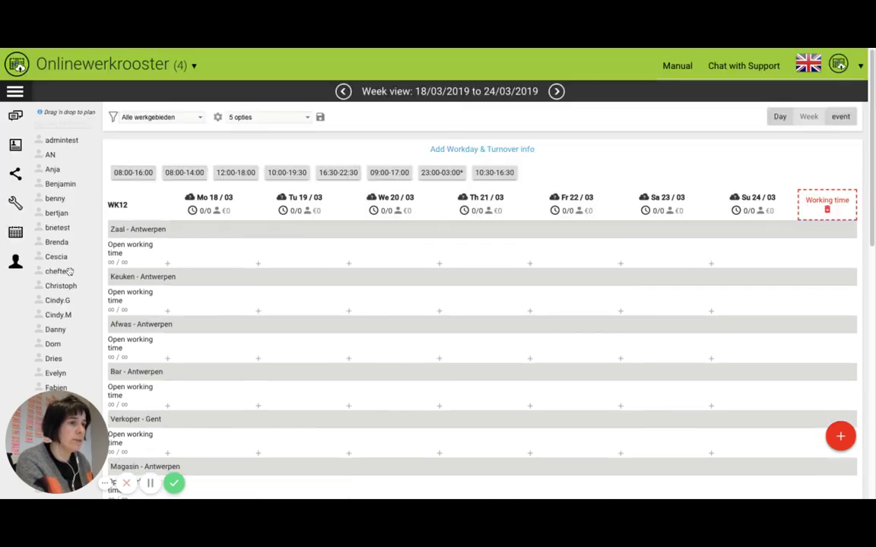
{"action": "left_click", "coordinate": [164, 118]}
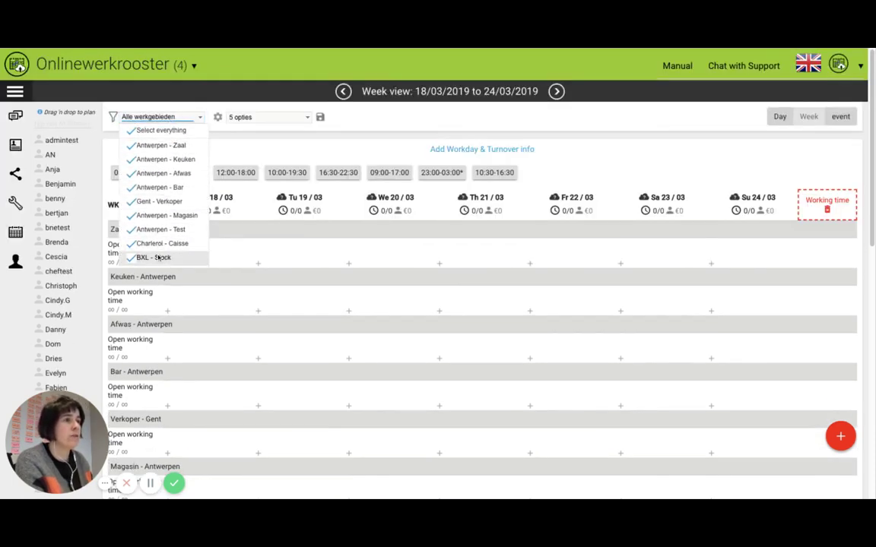
{"action": "left_click", "coordinate": [131, 257]}
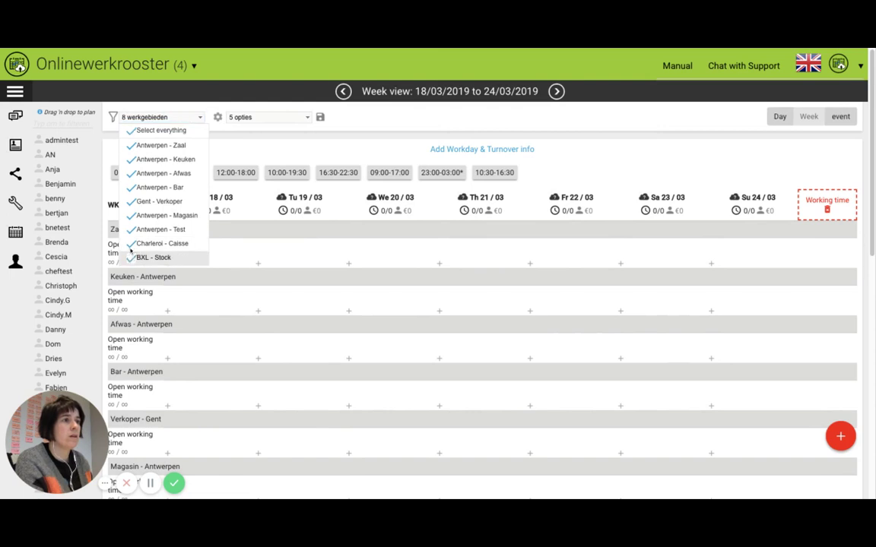
{"action": "left_click", "coordinate": [132, 243]}
{"action": "left_click", "coordinate": [131, 230]}
{"action": "left_click", "coordinate": [131, 216]}
{"action": "left_click", "coordinate": [131, 202]}
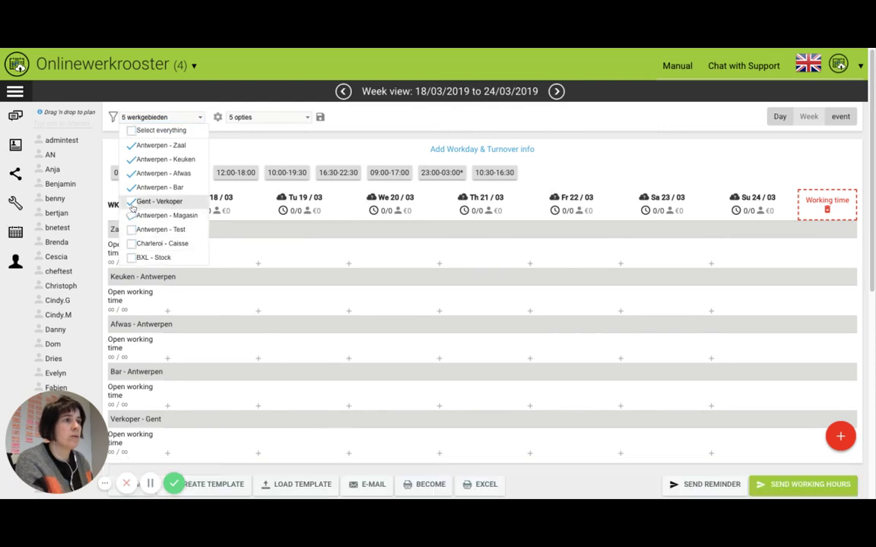
{"action": "left_click", "coordinate": [131, 188]}
{"action": "left_click", "coordinate": [132, 173]}
{"action": "left_click", "coordinate": [241, 133]}
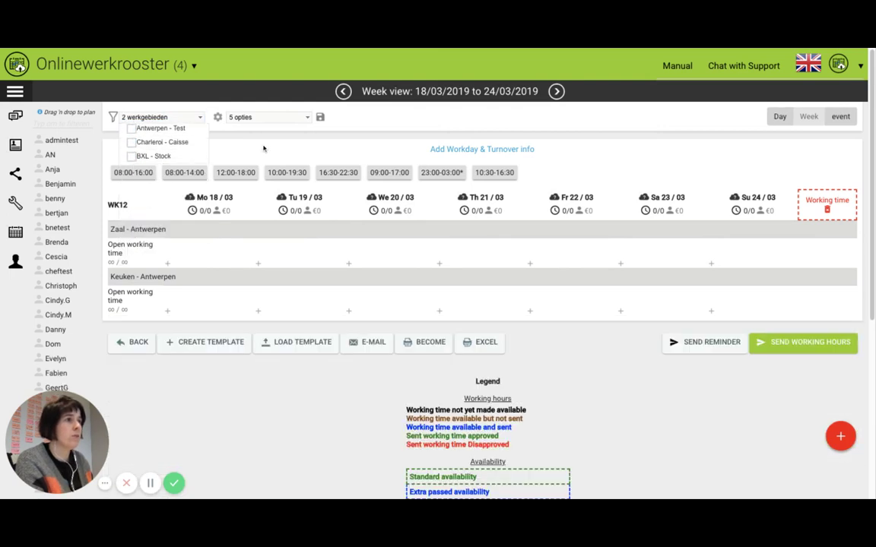
- Enable the Show availability display option for the week schedule
{"action": "left_click", "coordinate": [274, 122]}
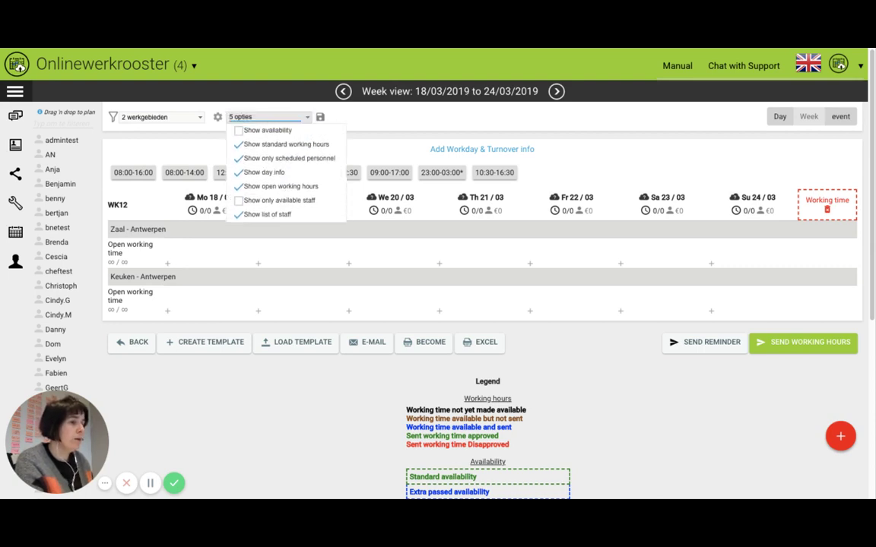
{"action": "left_click", "coordinate": [272, 130]}
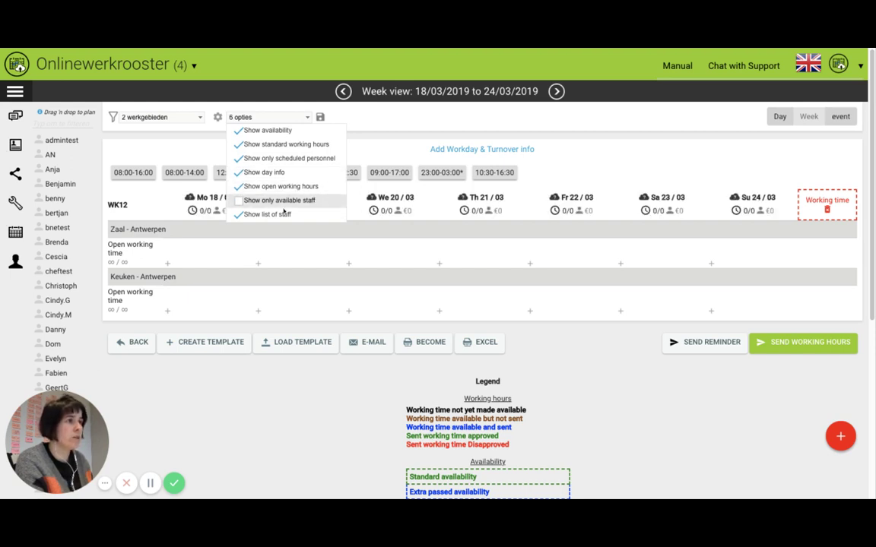
{"action": "left_click", "coordinate": [378, 143]}
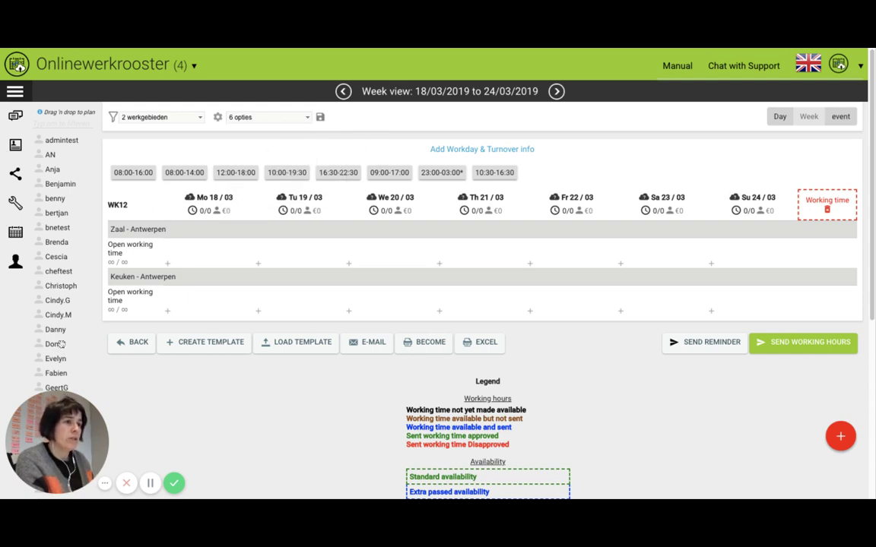
- Add a staff member to Zaal - Antwerpen and schedule them for 10:00-19:30 on Wednesday 20/03 and 12:00-18:00 on Friday 22/03
{"action": "left_click_drag", "start_coordinate": [58, 315], "coordinate": [133, 228]}
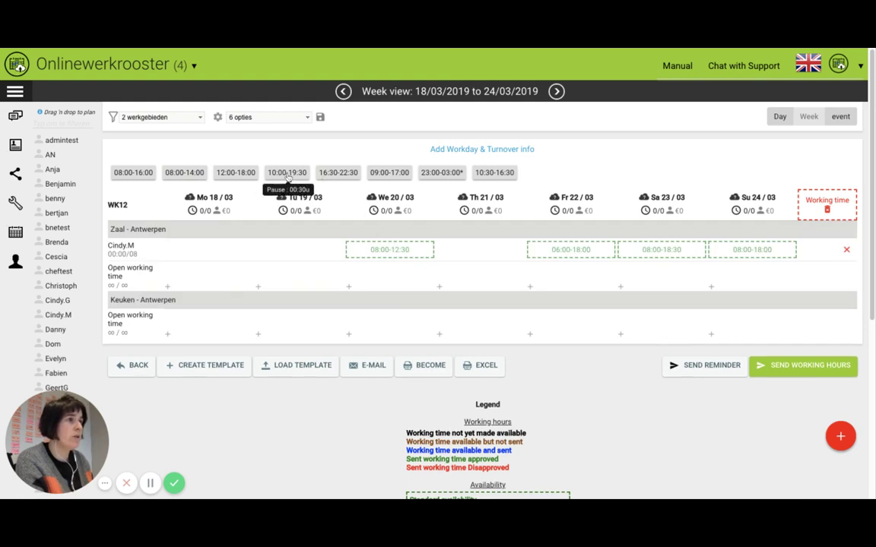
{"action": "left_click_drag", "start_coordinate": [287, 172], "coordinate": [384, 251]}
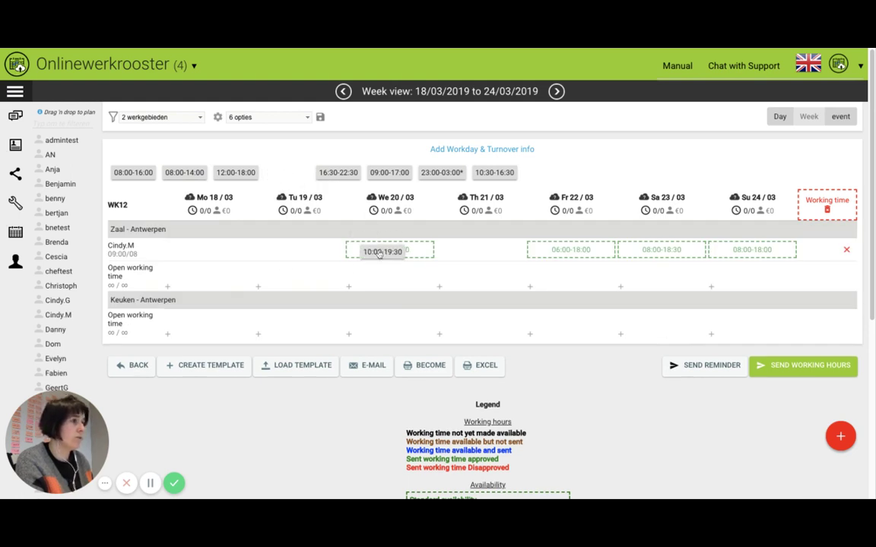
{"action": "left_click_drag", "start_coordinate": [236, 172], "coordinate": [566, 251]}
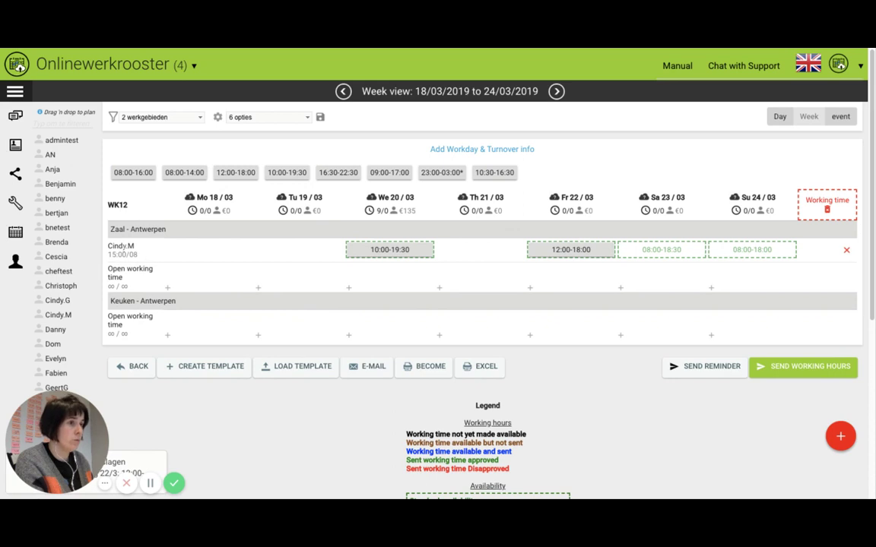
- Set the start of that staff member's Wednesday 20/03 shift to 11:00
{"action": "left_click", "coordinate": [377, 256]}
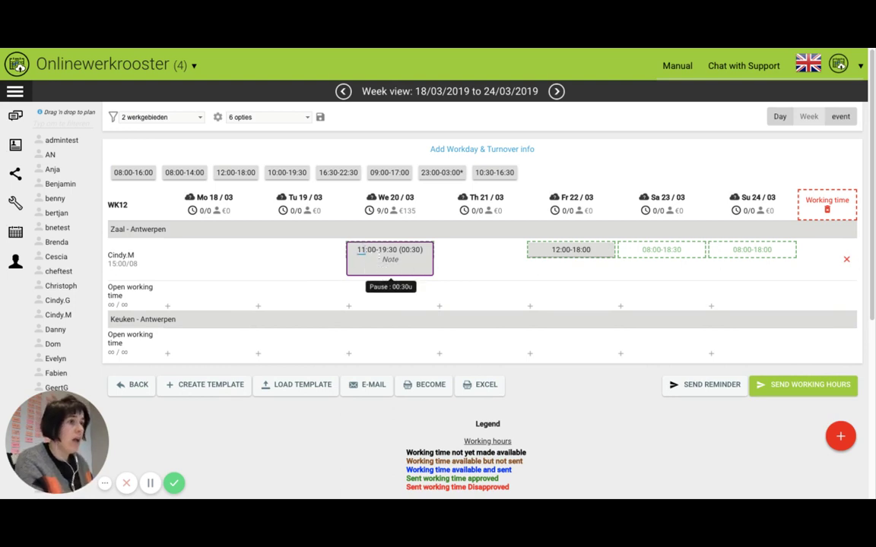
{"action": "key", "text": "Return"}
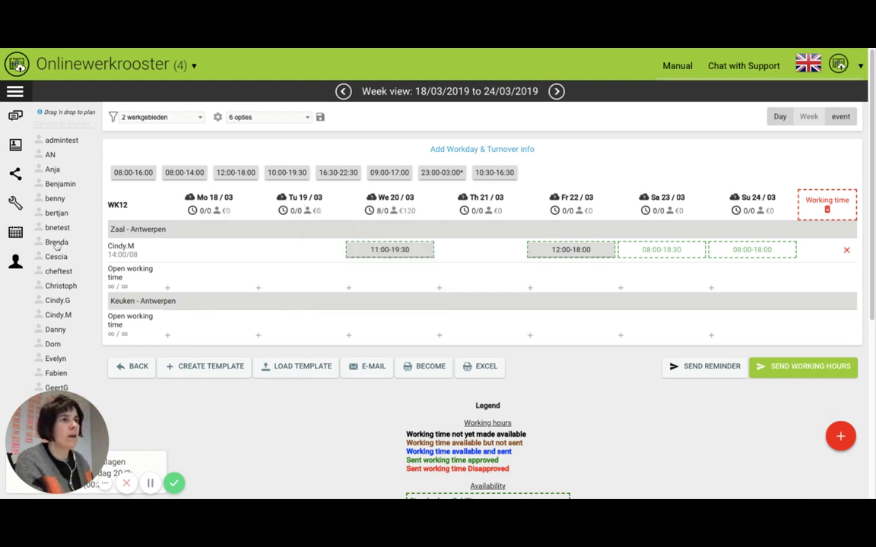
- Add a second staff member to Zaal - Antwerpen, scheduled for 10:00-19:30 on Wednesday 20/03 and 16:30-22:30 on Friday 22/03
{"action": "left_click_drag", "start_coordinate": [49, 287], "coordinate": [114, 244]}
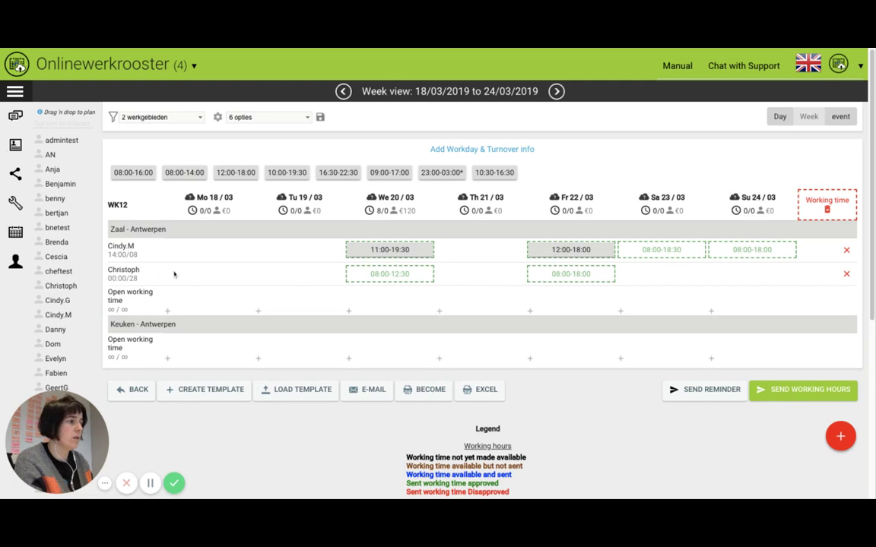
{"action": "left_click_drag", "start_coordinate": [286, 173], "coordinate": [389, 266]}
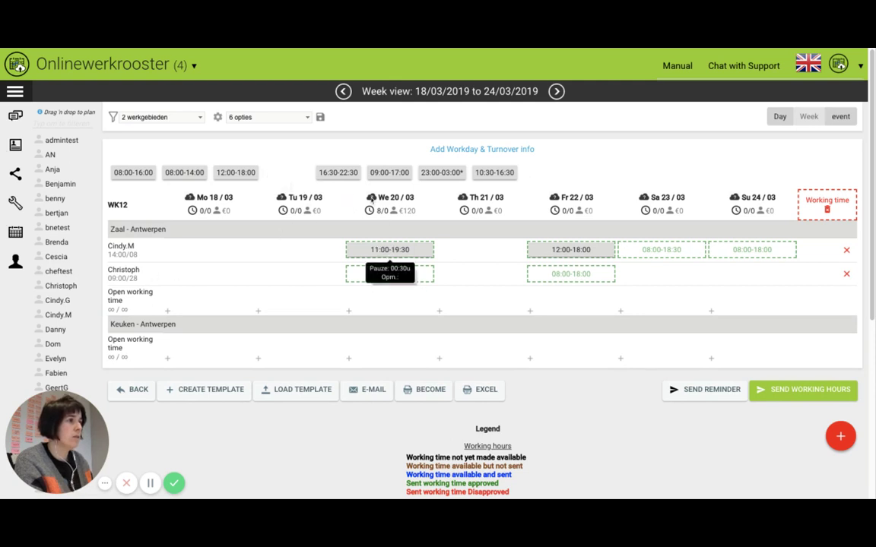
{"action": "left_click_drag", "start_coordinate": [334, 173], "coordinate": [562, 270]}
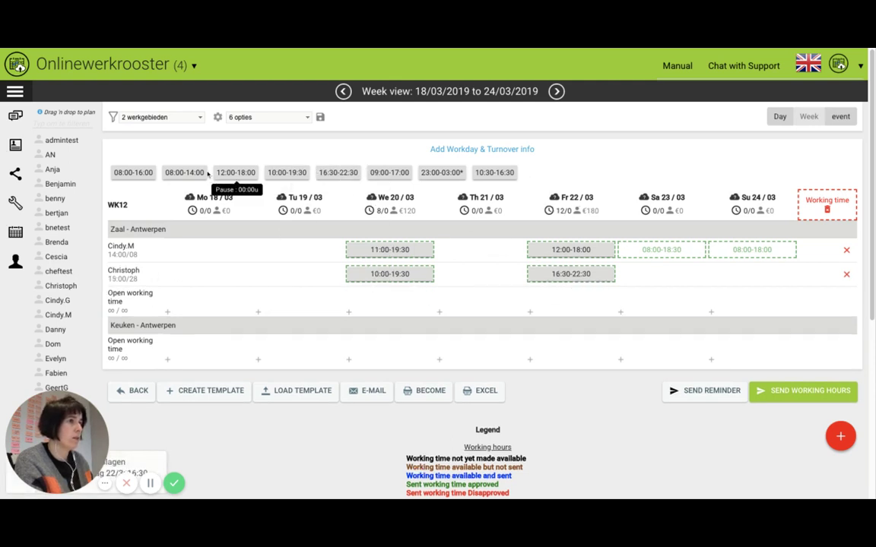
- Schedule the first Zaal - Antwerpen staff member for 08:00-14:00 on both Saturday 23/03 and Sunday 24/03
{"action": "left_click_drag", "start_coordinate": [185, 173], "coordinate": [661, 250]}
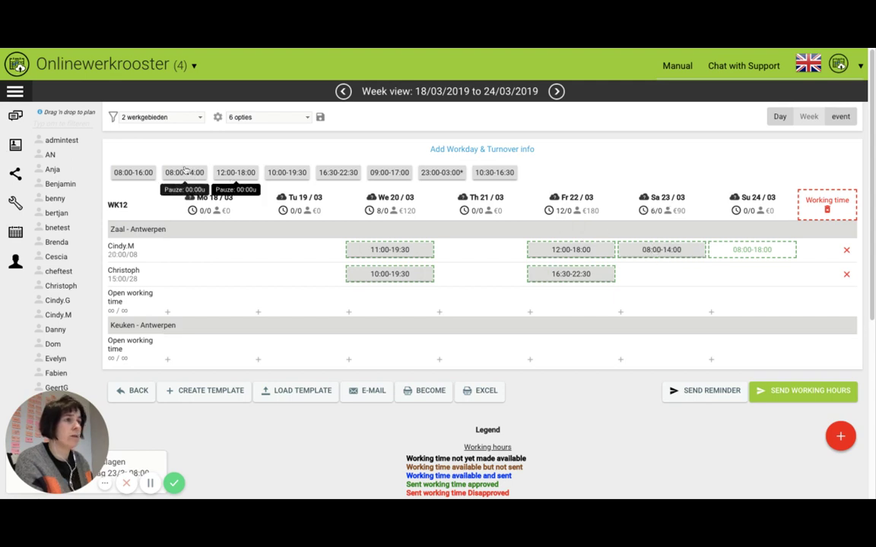
{"action": "left_click_drag", "start_coordinate": [184, 172], "coordinate": [755, 251]}
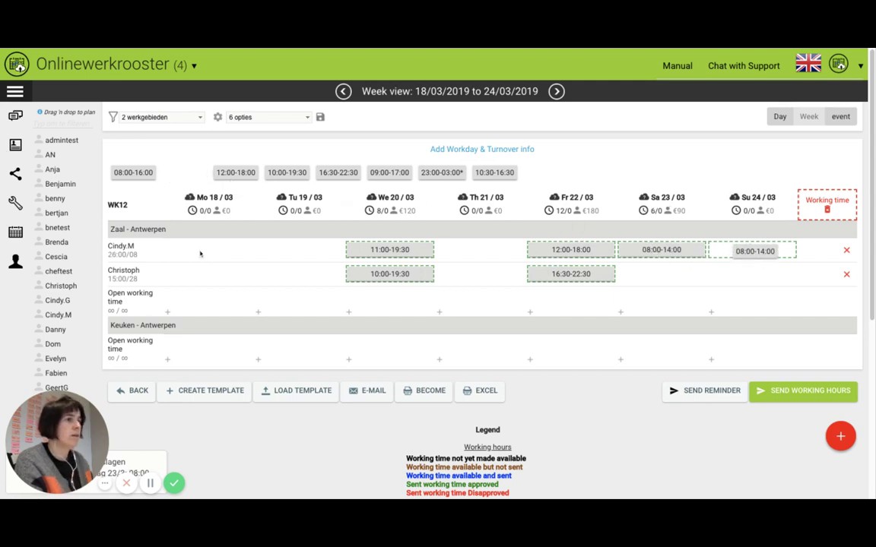
- Add a staff member to Keuken - Antwerpen and schedule them for 12:00-18:00 on Sunday 24/03
{"action": "left_click_drag", "start_coordinate": [130, 328], "coordinate": [127, 333]}
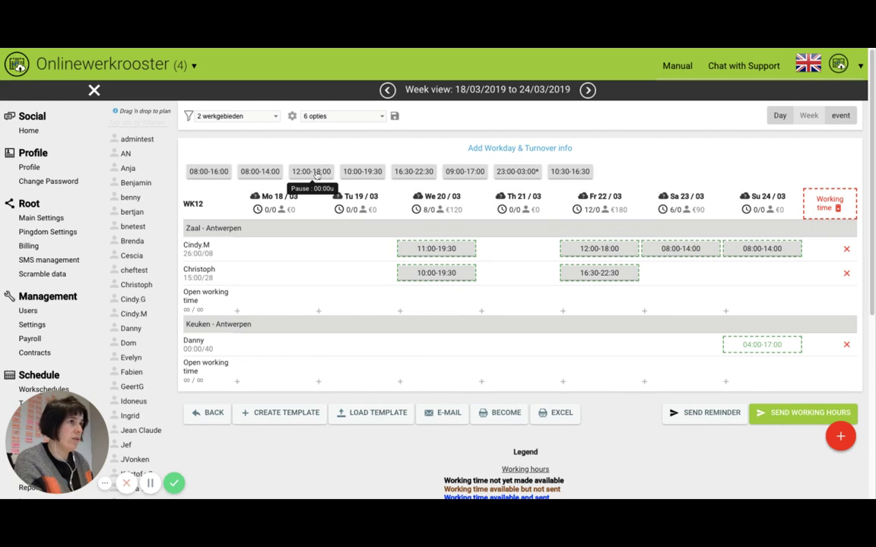
{"action": "left_click_drag", "start_coordinate": [315, 174], "coordinate": [762, 345]}
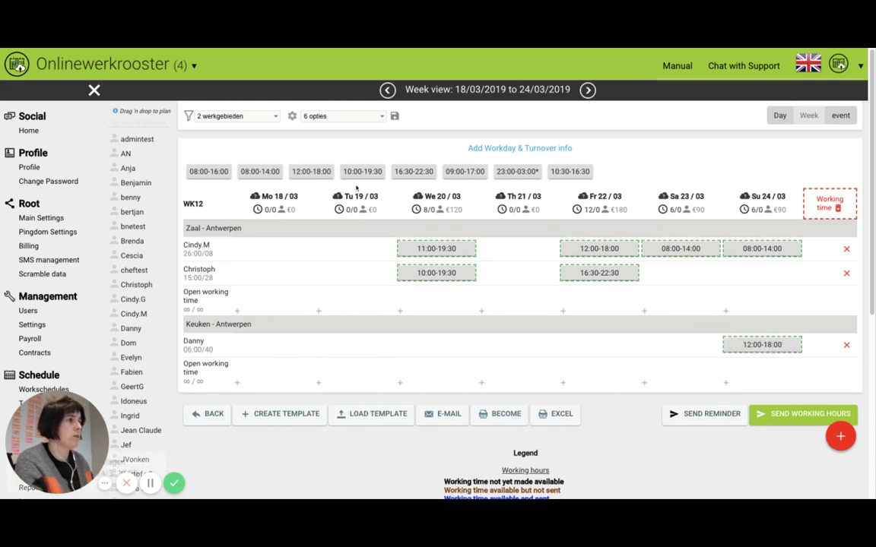
- Assign the Keuken - Antwerpen staff member a 10:00-19:30 shift on Friday 22/03 and delete that shift again
{"action": "left_click_drag", "start_coordinate": [362, 172], "coordinate": [600, 346]}
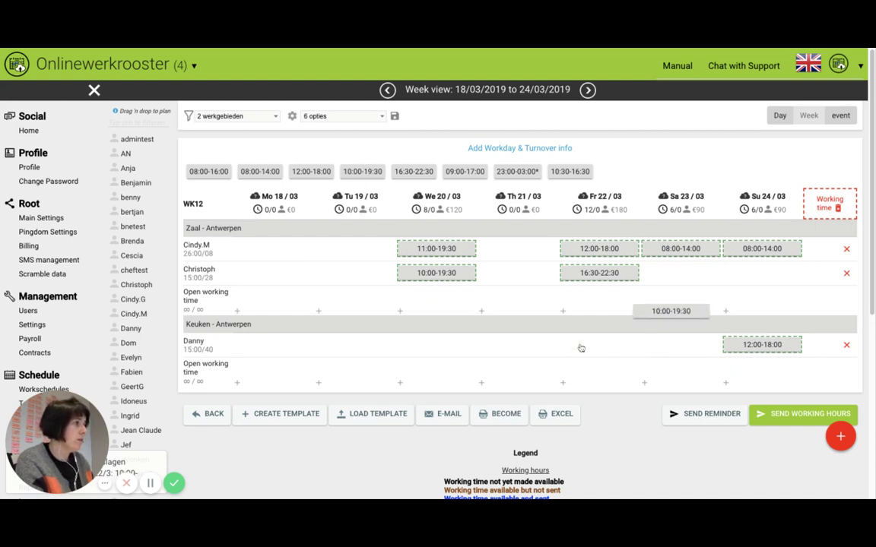
{"action": "mouse_move", "coordinate": [581, 348]}
{"action": "left_mouse_down"}
{"action": "mouse_move", "coordinate": [794, 212]}
{"action": "mouse_move", "coordinate": [817, 183]}
{"action": "mouse_move", "coordinate": [810, 212]}
{"action": "mouse_move", "coordinate": [828, 208]}
{"action": "left_mouse_up"}
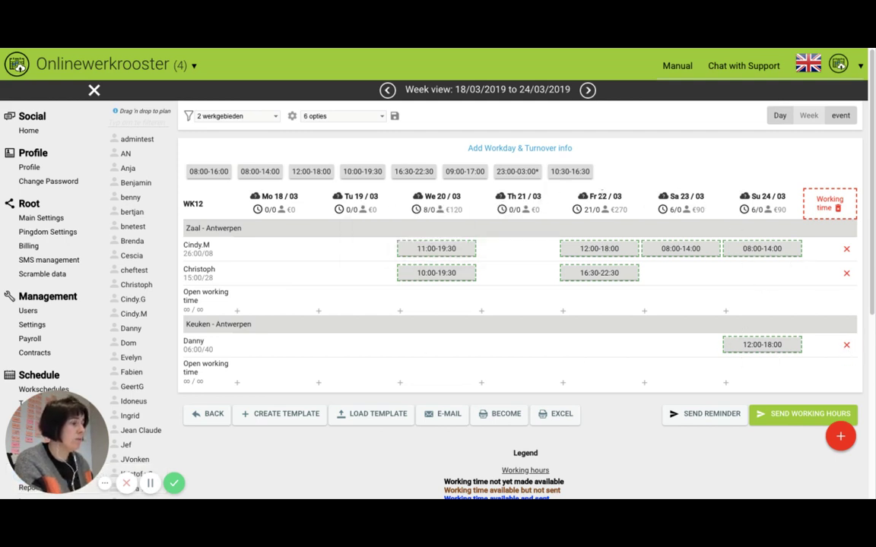
- Open the form for creating a template from the current week and close it without saving
{"action": "mouse_move", "coordinate": [409, 242]}
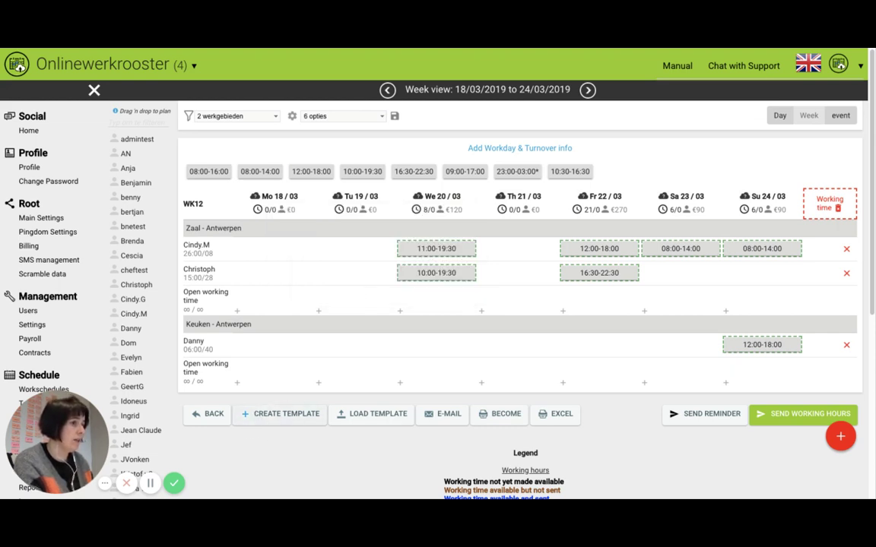
{"action": "left_click", "coordinate": [280, 414]}
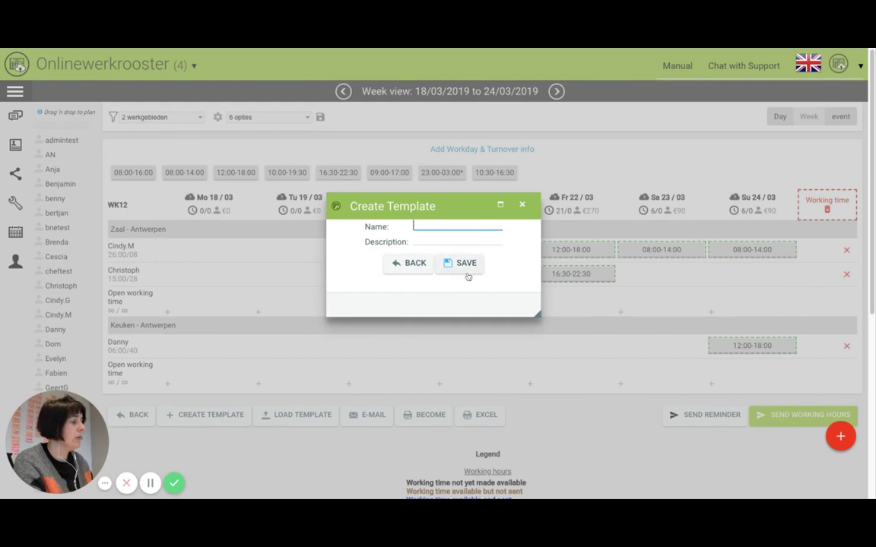
{"action": "left_click", "coordinate": [521, 205]}
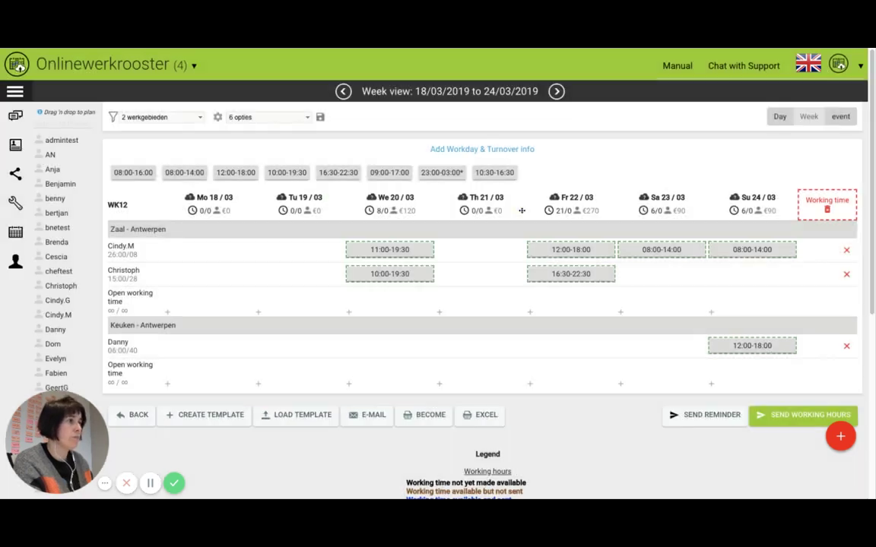
- Load the "semester 2" template into the schedule for the week 25/03/2019 to 31/03/2019
{"action": "left_click", "coordinate": [556, 91]}
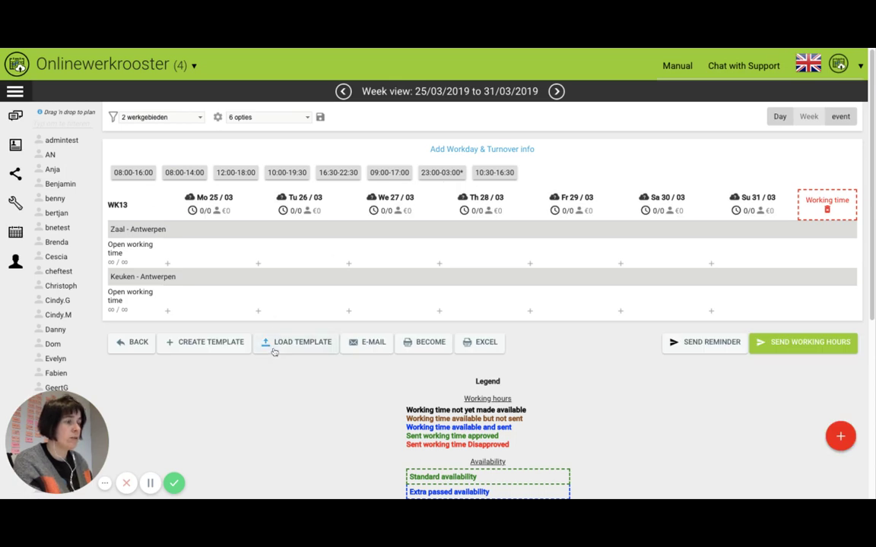
{"action": "left_click", "coordinate": [274, 351]}
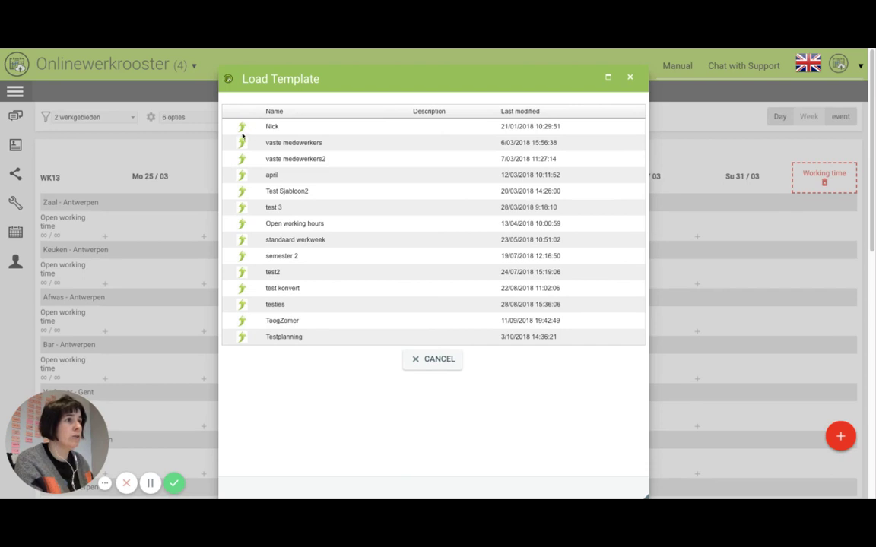
{"action": "left_click", "coordinate": [242, 259]}
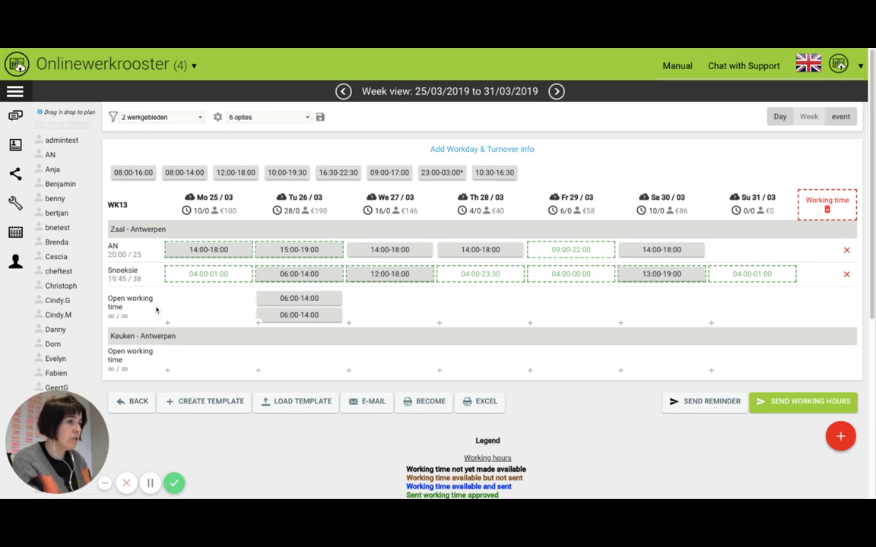
- Prepare to send the week's working hours, selecting mail and text message for all recipients of the open working hours
{"action": "left_click", "coordinate": [807, 403]}
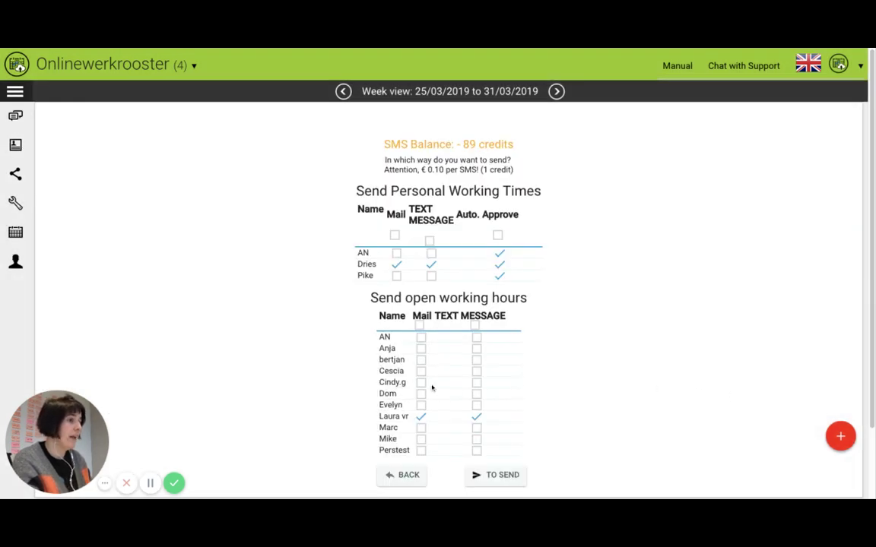
{"action": "left_click", "coordinate": [420, 326]}
{"action": "left_click", "coordinate": [476, 326]}
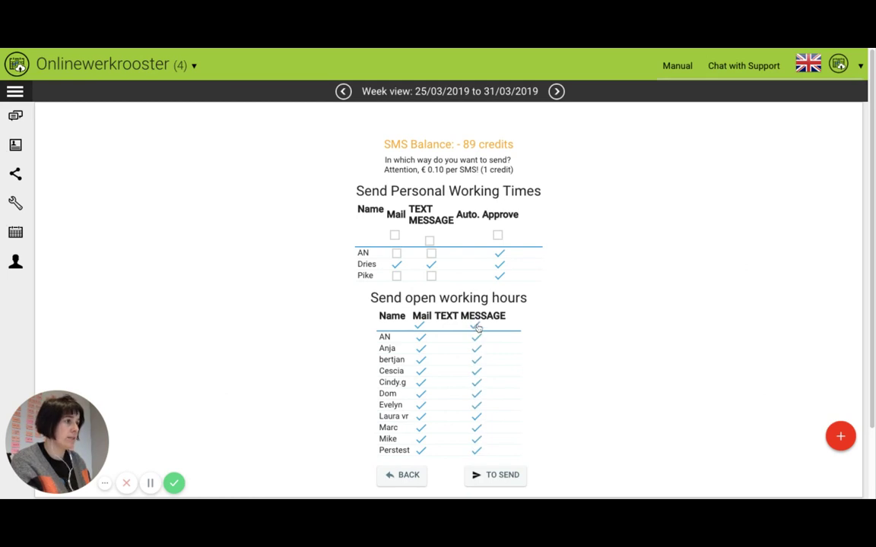
- Clear mail and text message for all recipients of the open working hours and return to the week schedule without sending
{"action": "left_click", "coordinate": [476, 326]}
{"action": "left_click", "coordinate": [420, 326]}
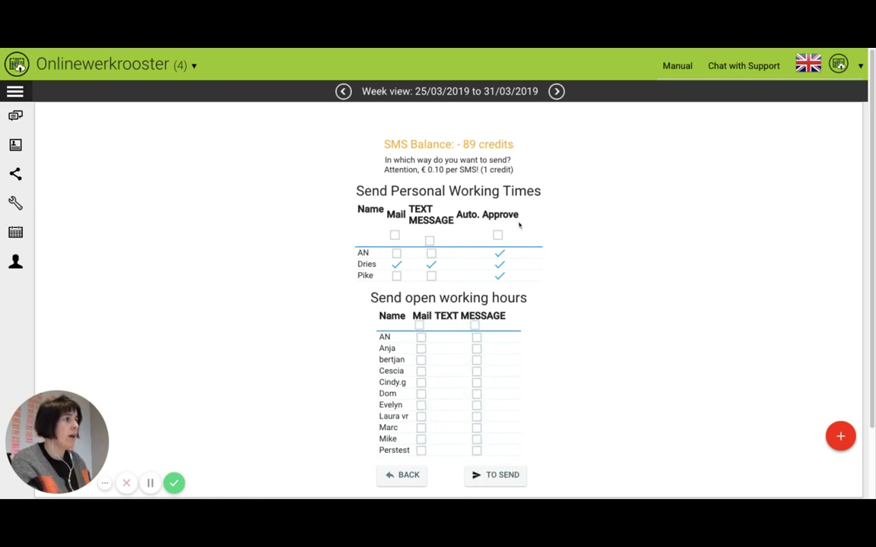
{"action": "left_click", "coordinate": [500, 264]}
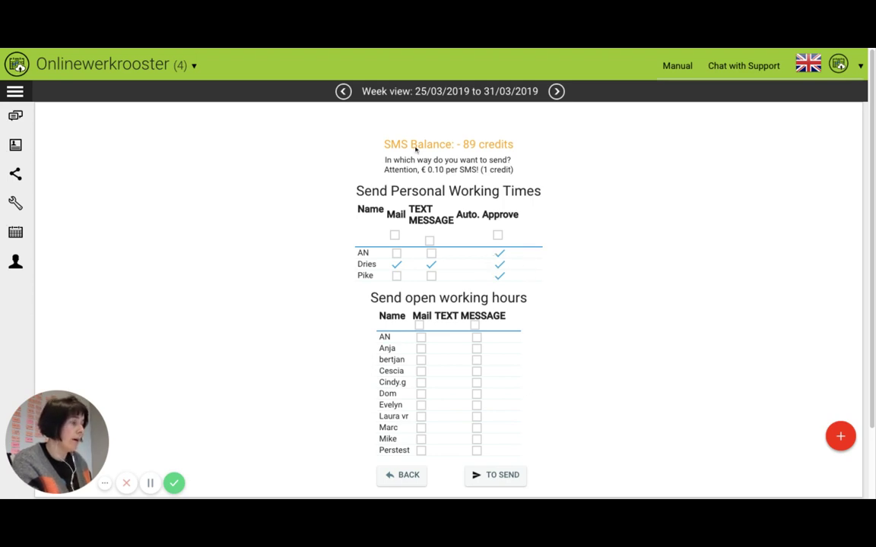
{"action": "left_click", "coordinate": [401, 477]}
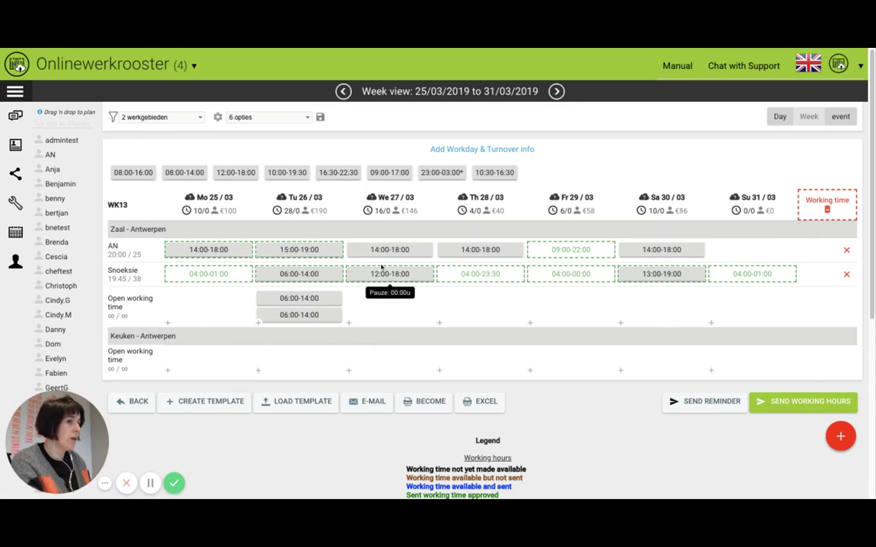
- Send the week's working hours with mail and text message cleared for the preselected recipients of the open hours and the personal working times
{"action": "mouse_move", "coordinate": [28, 232]}
{"action": "scroll", "coordinate": [43, 305], "scroll_direction": "down", "scroll_amount": 1}
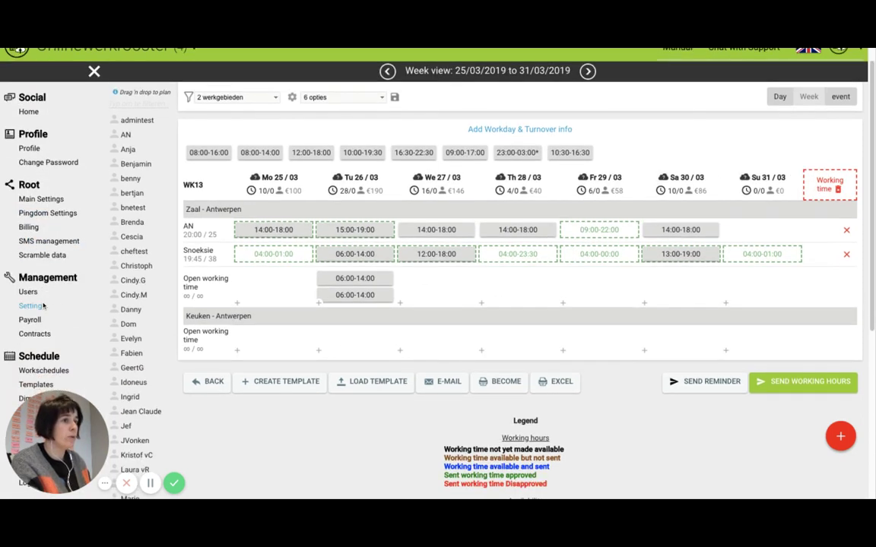
{"action": "scroll", "coordinate": [43, 305], "scroll_direction": "down", "scroll_amount": 1}
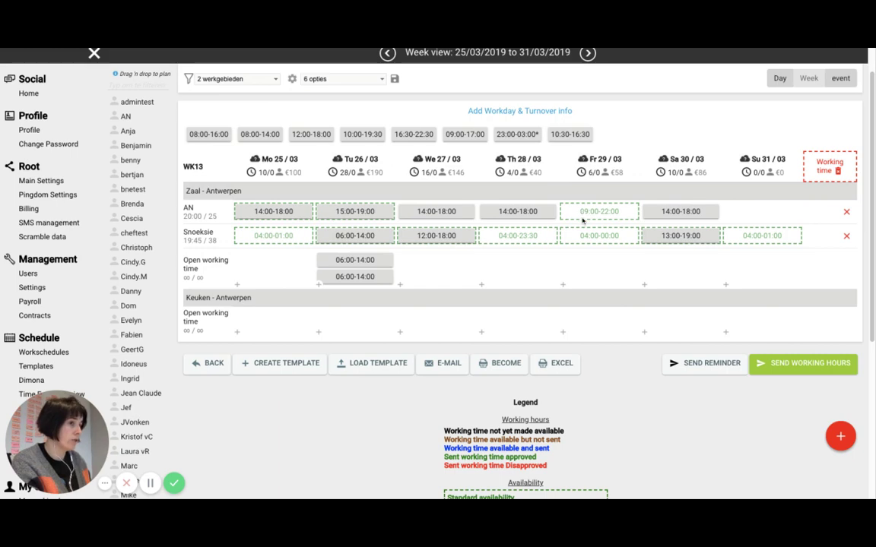
{"action": "scroll", "coordinate": [471, 249], "scroll_direction": "down", "scroll_amount": 2}
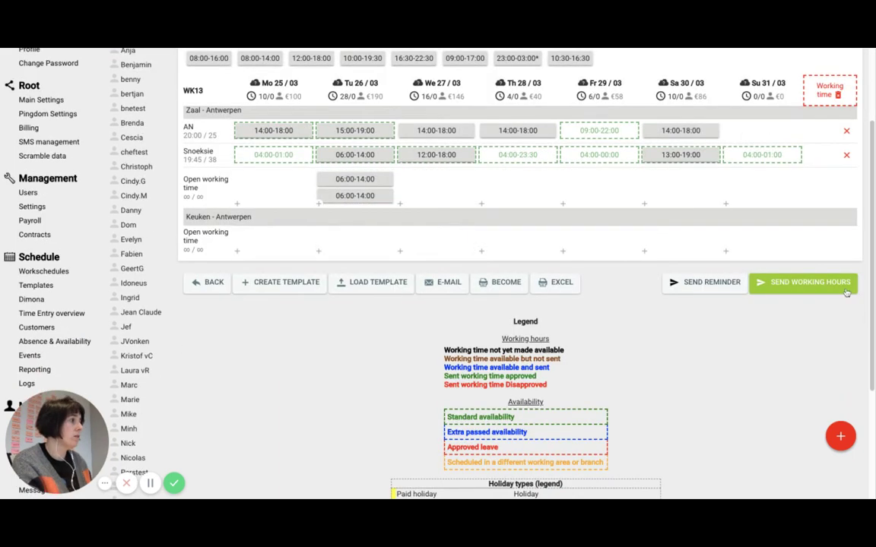
{"action": "left_click", "coordinate": [832, 287]}
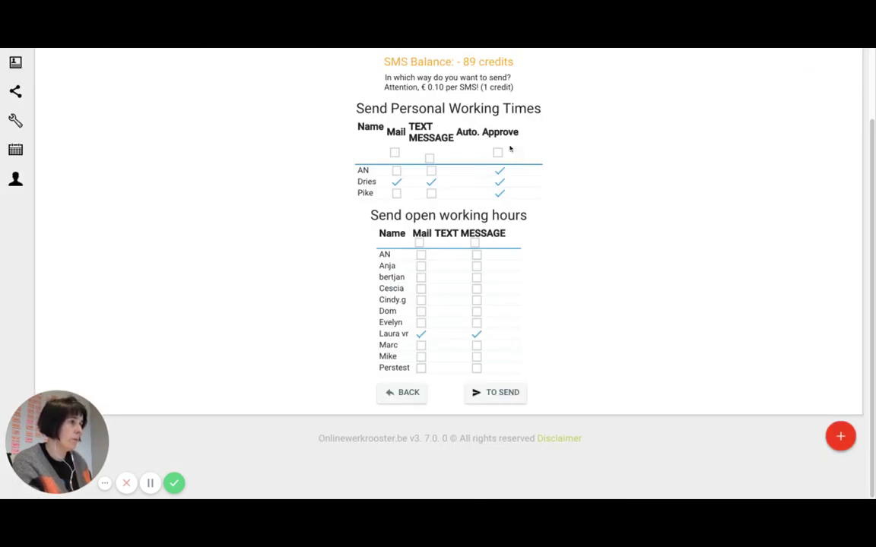
{"action": "left_click", "coordinate": [420, 333]}
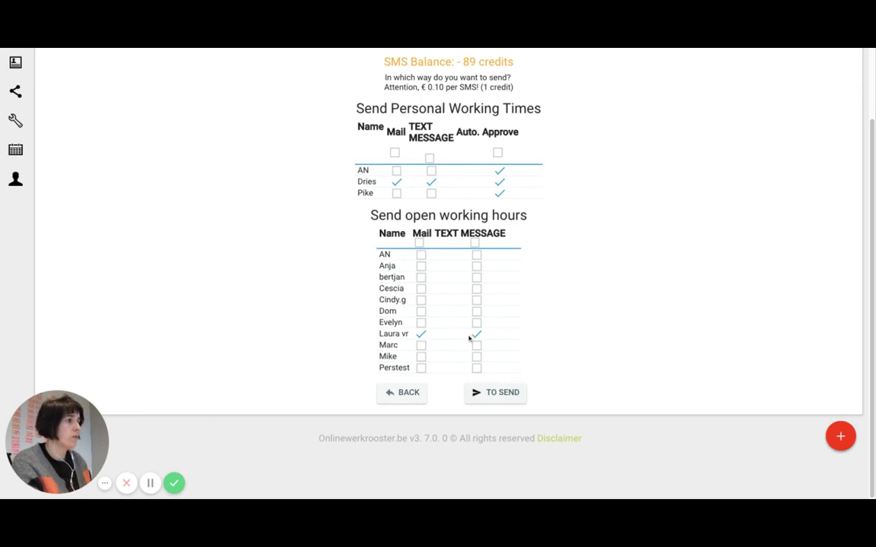
{"action": "left_click", "coordinate": [476, 334]}
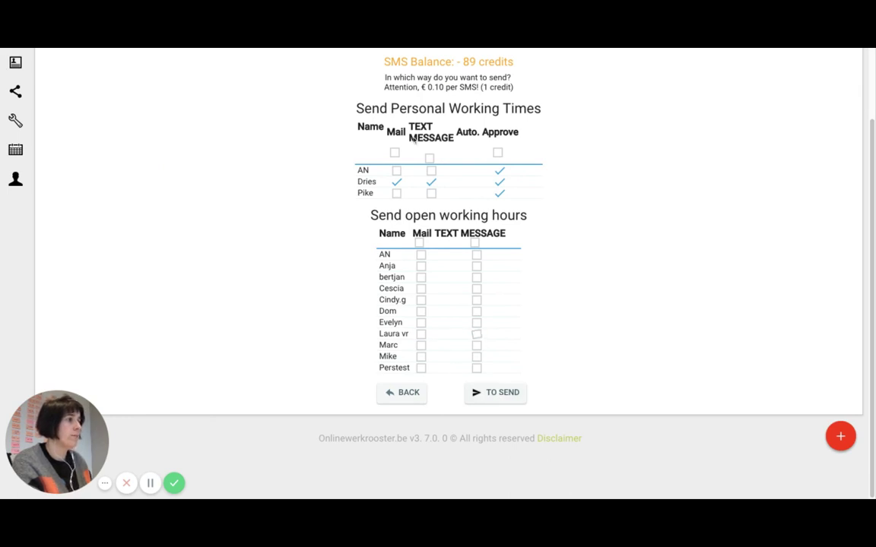
{"action": "left_click", "coordinate": [396, 182]}
{"action": "left_click", "coordinate": [431, 182]}
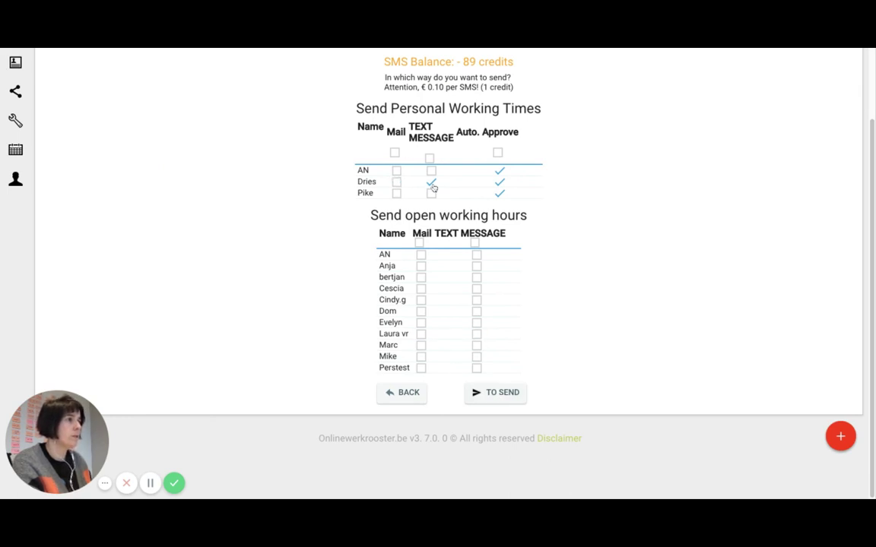
{"action": "left_click", "coordinate": [491, 400]}
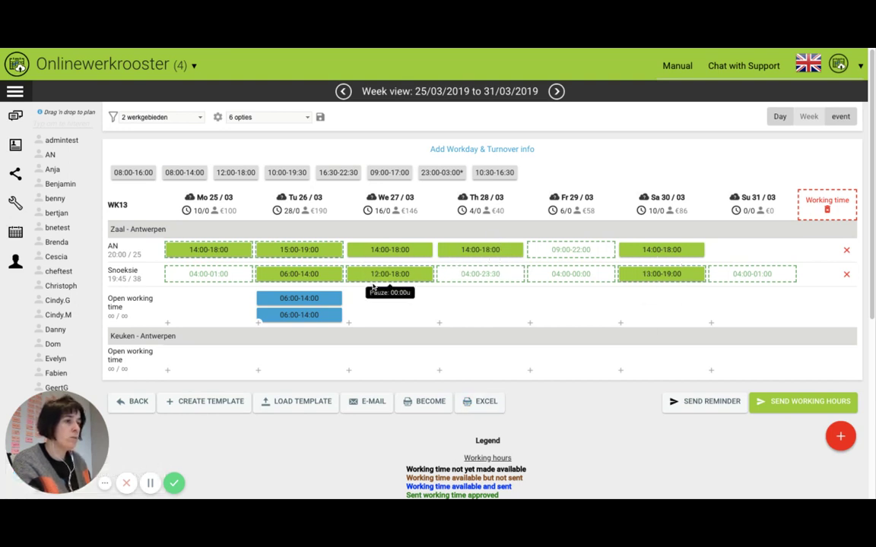
- Check the colour legend below the week schedule and open the Dimona overview
{"action": "scroll", "coordinate": [521, 342], "scroll_direction": "down", "scroll_amount": 4}
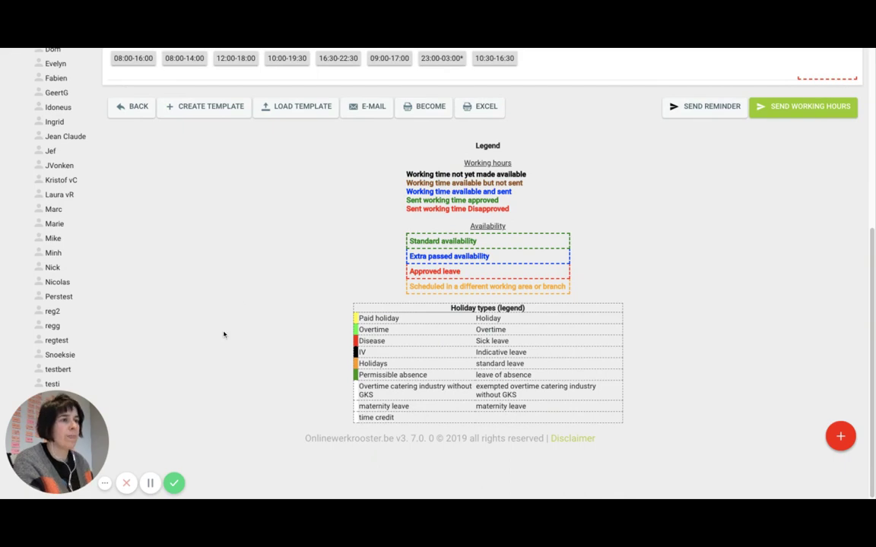
{"action": "scroll", "coordinate": [224, 334], "scroll_direction": "up", "scroll_amount": 4}
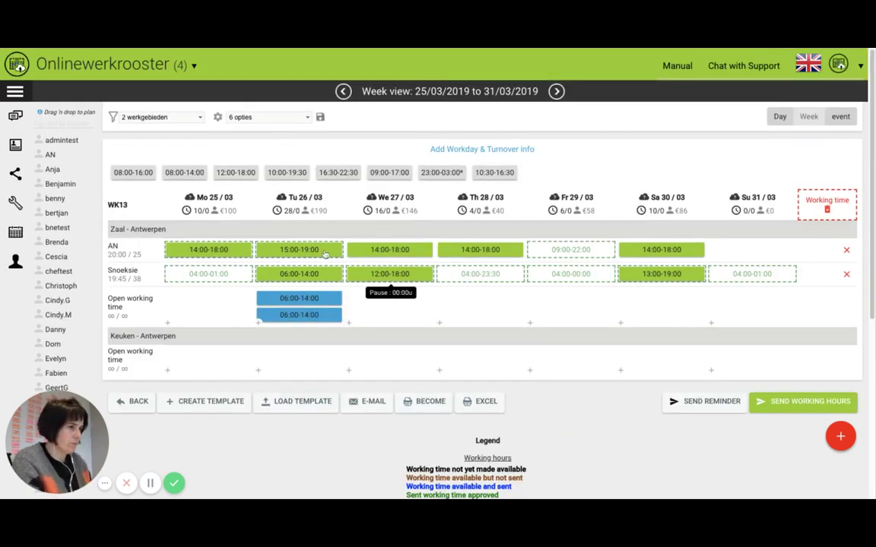
{"action": "scroll", "coordinate": [28, 247], "scroll_direction": "down", "scroll_amount": 1}
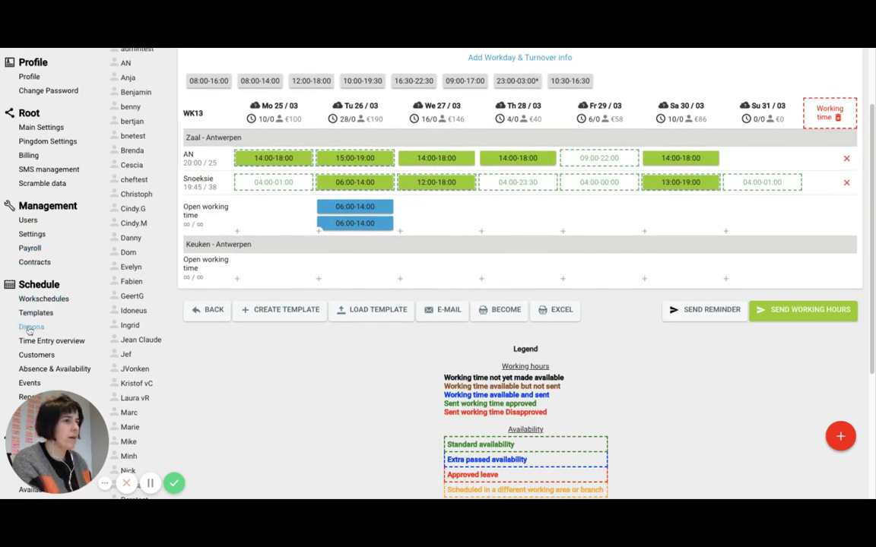
{"action": "left_click", "coordinate": [30, 330]}
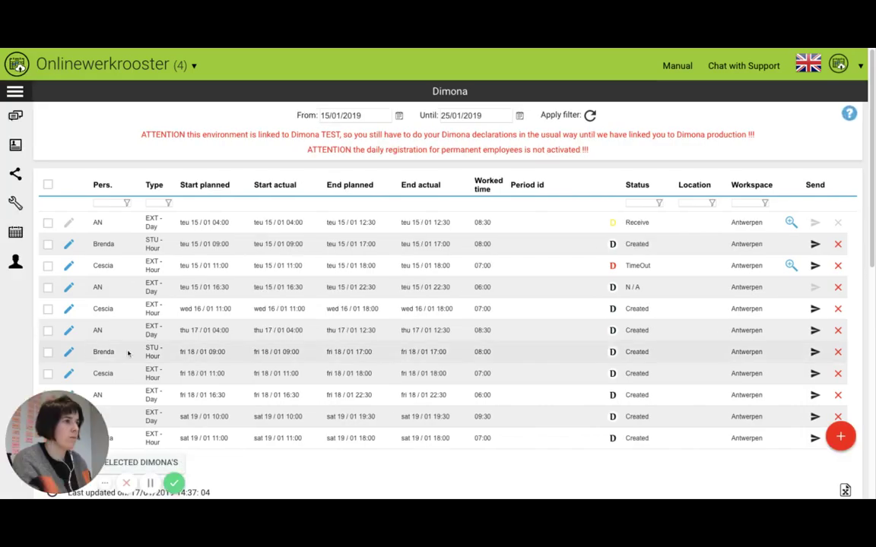
- Select the 18/01 16:30 and 19/01 10:00 Dimona declarations, extend the selection to all declarations, and clear it again
{"action": "scroll", "coordinate": [63, 341], "scroll_direction": "down", "scroll_amount": 1}
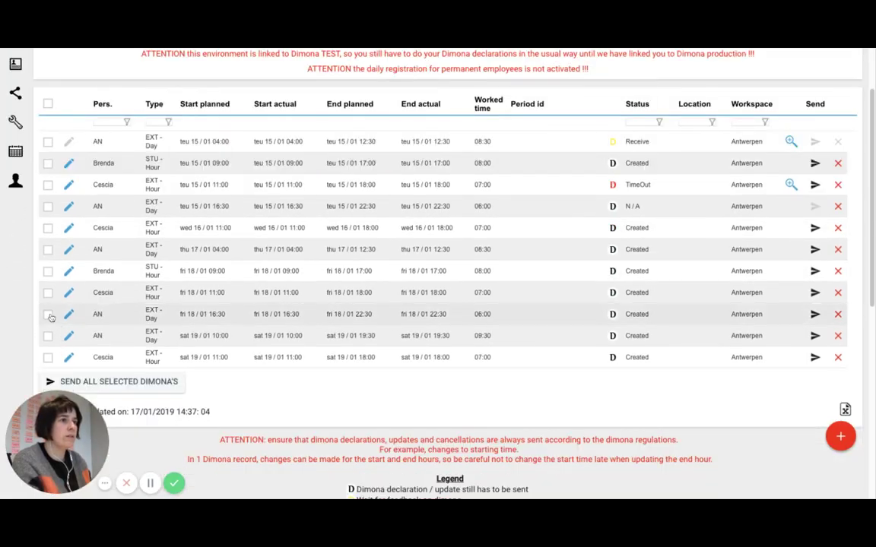
{"action": "left_click", "coordinate": [48, 315]}
{"action": "left_click", "coordinate": [47, 336]}
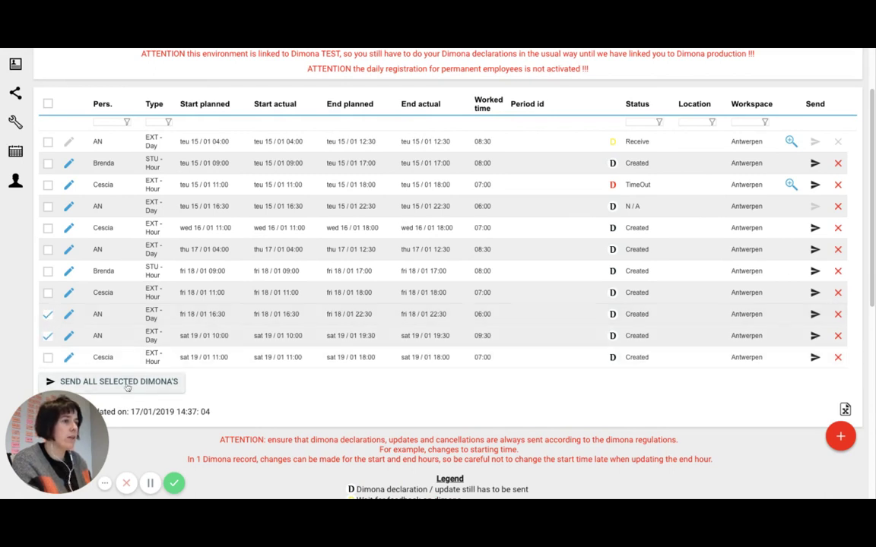
{"action": "left_click", "coordinate": [48, 104]}
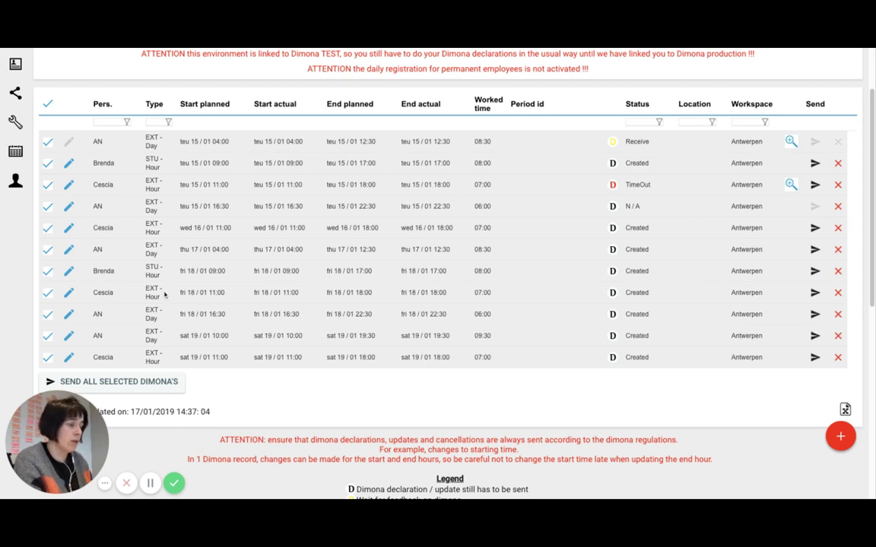
{"action": "left_click", "coordinate": [47, 103]}
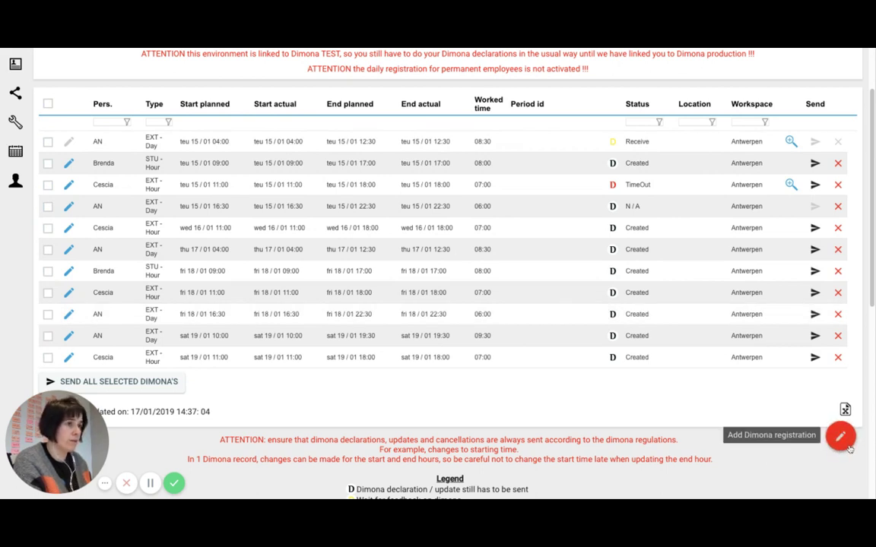
- Open the 19/01 10:00 Dimona declaration for editing and review its fields, the status legend and the Dimona regulations
{"action": "left_click", "coordinate": [68, 339]}
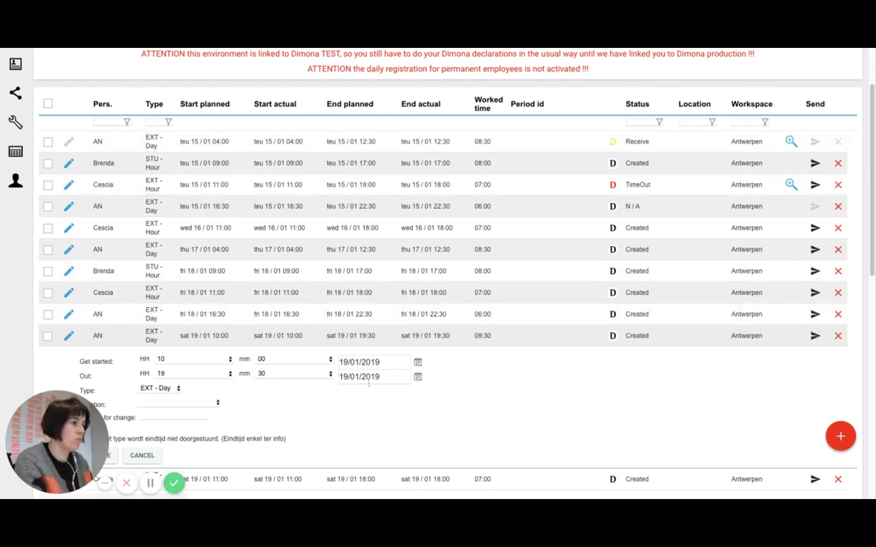
{"action": "scroll", "coordinate": [347, 376], "scroll_direction": "down", "scroll_amount": 5}
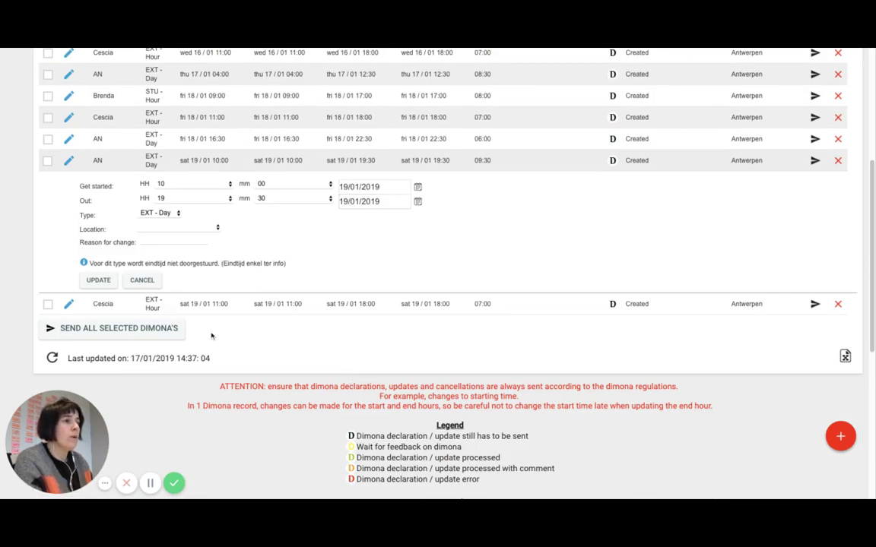
{"action": "scroll", "coordinate": [223, 310], "scroll_direction": "up", "scroll_amount": 3}
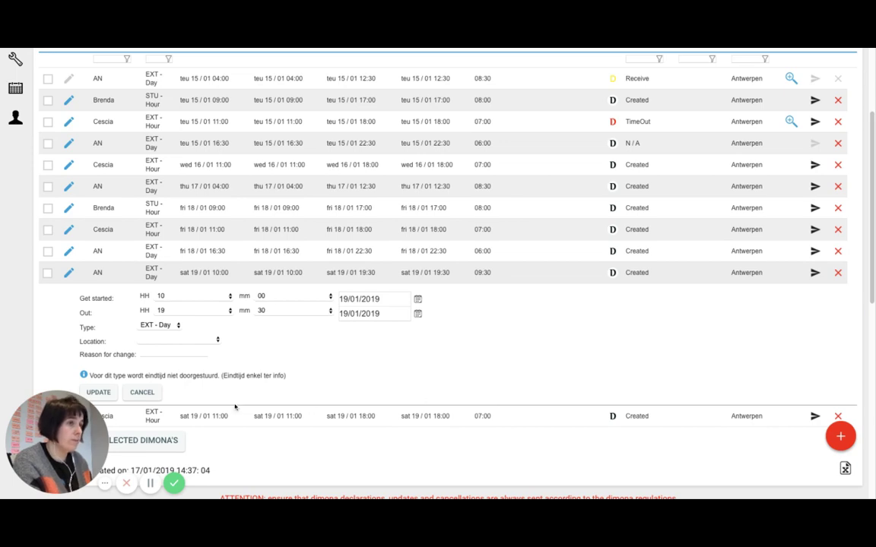
{"action": "scroll", "coordinate": [216, 417], "scroll_direction": "up", "scroll_amount": 2}
{"action": "mouse_move", "coordinate": [11, 276]}
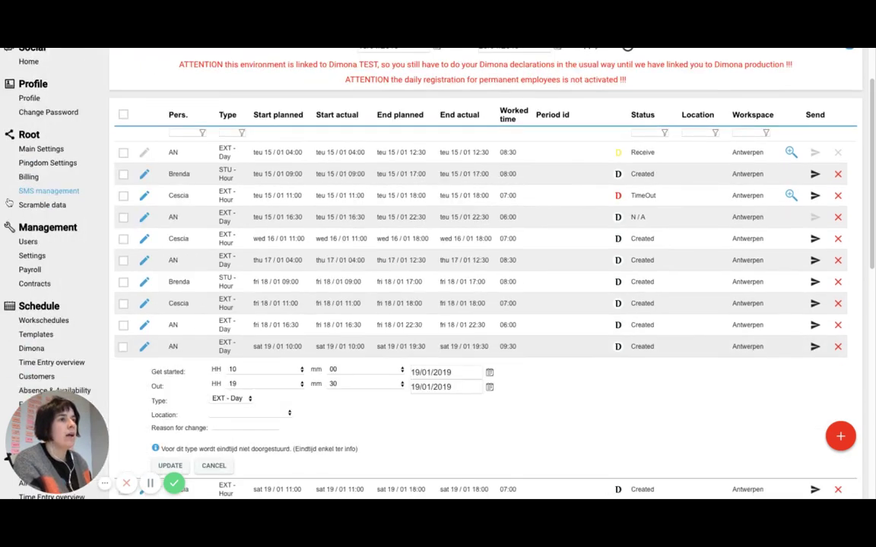
{"action": "scroll", "coordinate": [62, 262], "scroll_direction": "down", "scroll_amount": 1}
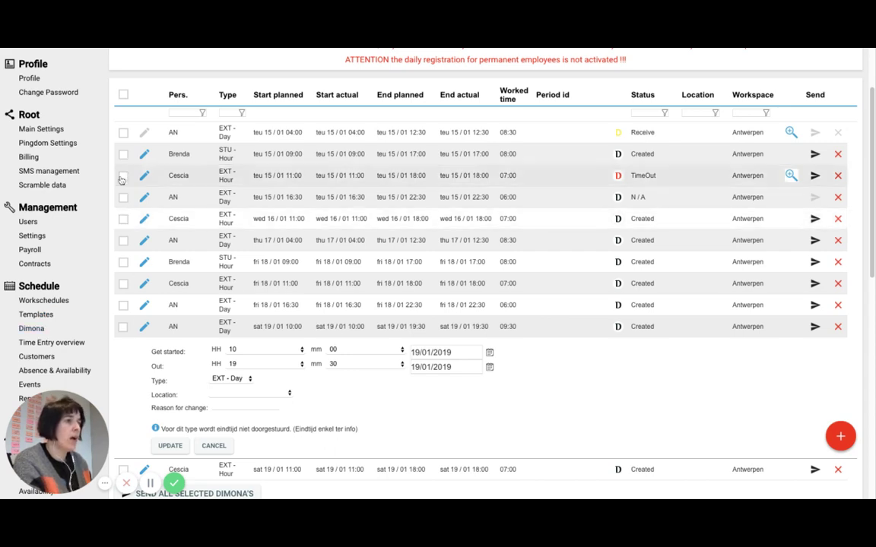
{"action": "scroll", "coordinate": [129, 304], "scroll_direction": "down", "scroll_amount": 3}
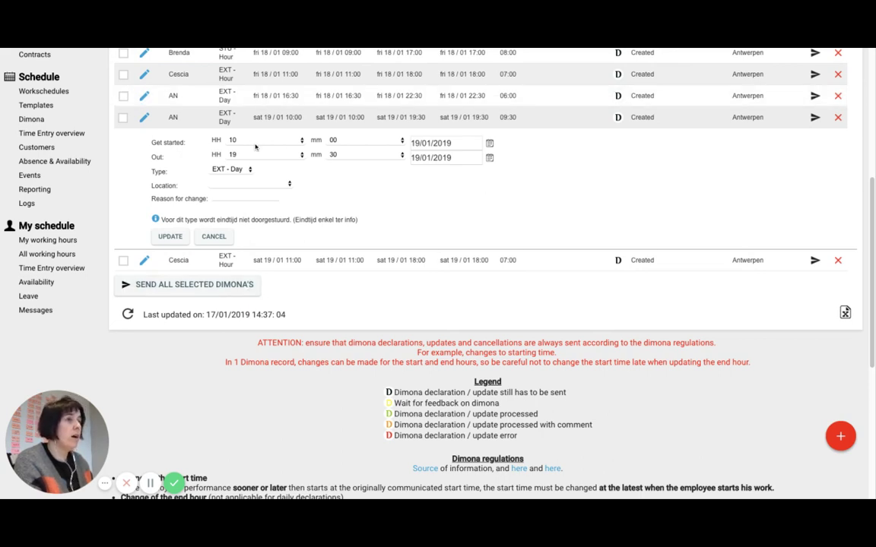
{"action": "scroll", "coordinate": [255, 147], "scroll_direction": "up", "scroll_amount": 1}
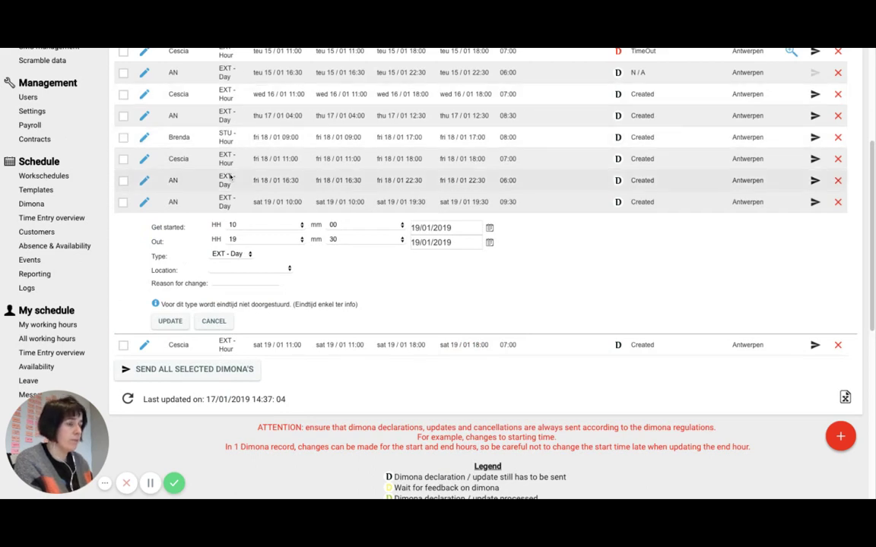
- Open the list of work areas in the management settings
{"action": "scroll", "coordinate": [102, 241], "scroll_direction": "up", "scroll_amount": 2}
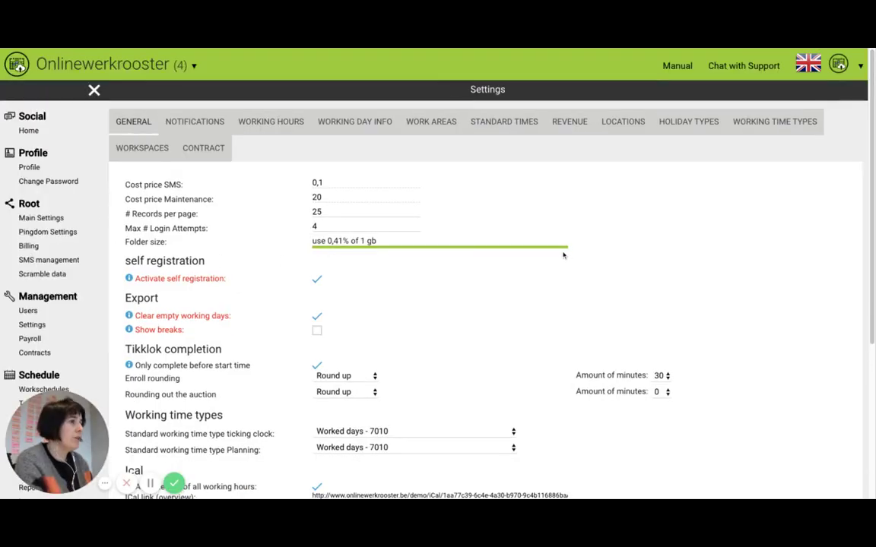
{"action": "left_click", "coordinate": [418, 126]}
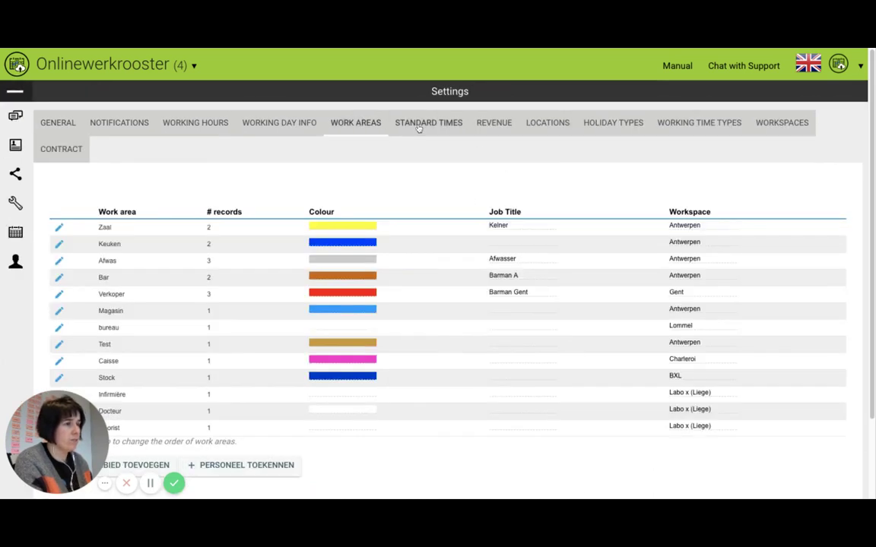
{"action": "scroll", "coordinate": [204, 358], "scroll_direction": "down", "scroll_amount": 2}
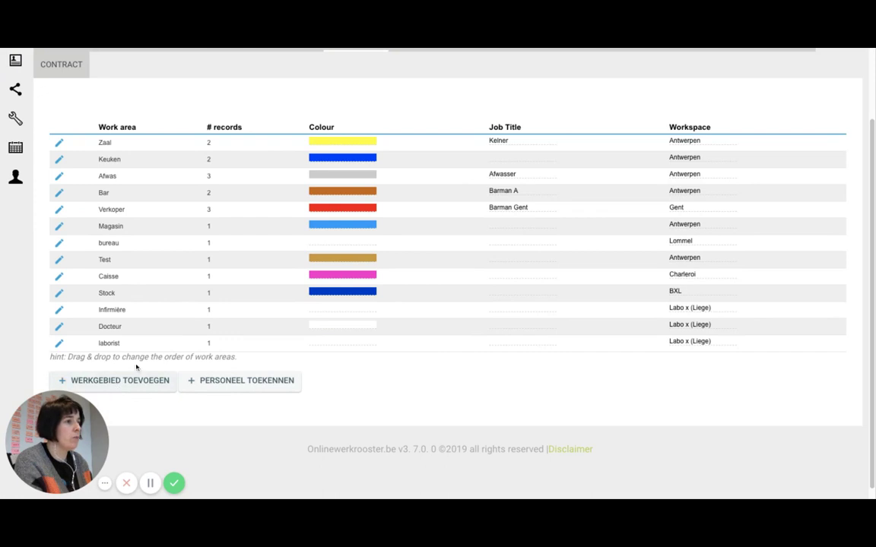
- Update the Floor work area's personnel: remove reg2, regg, regtest, testbert and the employee two rows above testbert, add testttio and the employee below it, and save
{"action": "left_click", "coordinate": [270, 381]}
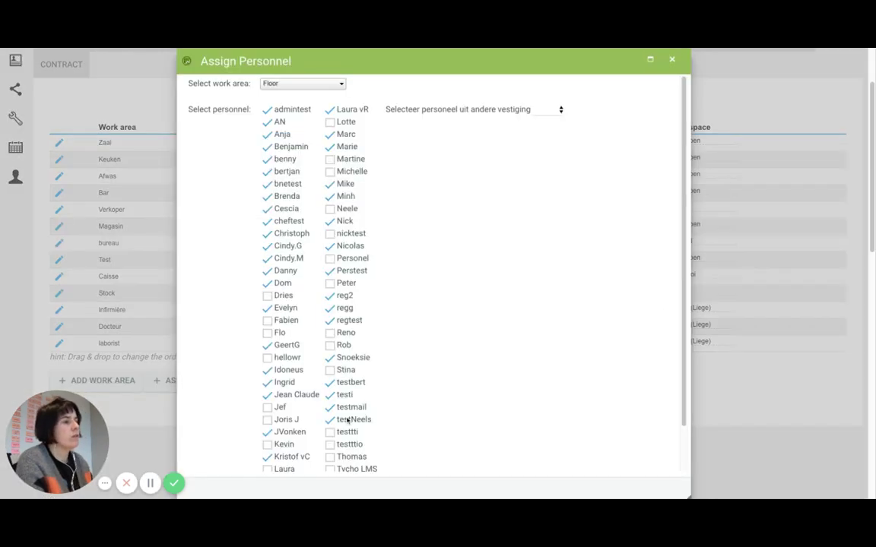
{"action": "left_click", "coordinate": [330, 358]}
{"action": "left_click", "coordinate": [329, 320]}
{"action": "left_click", "coordinate": [329, 308]}
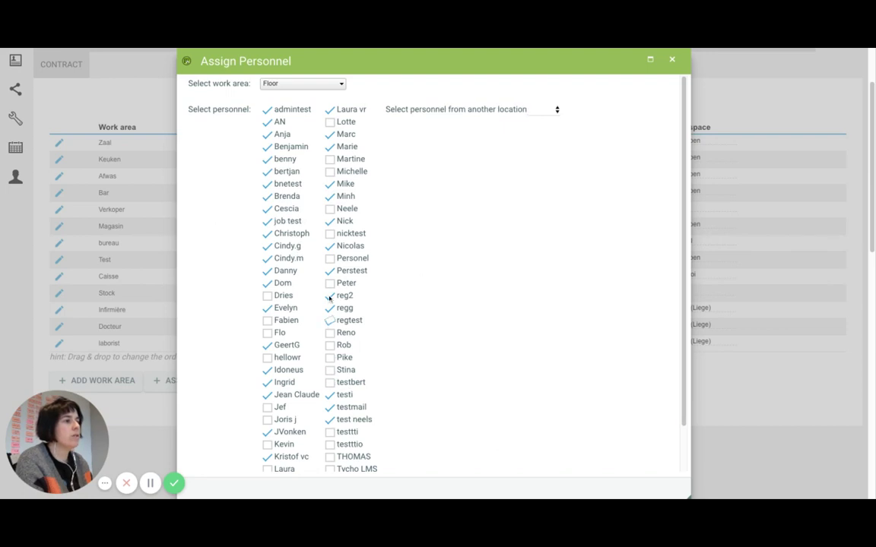
{"action": "left_click", "coordinate": [329, 295]}
{"action": "scroll", "coordinate": [328, 370], "scroll_direction": "down", "scroll_amount": 1}
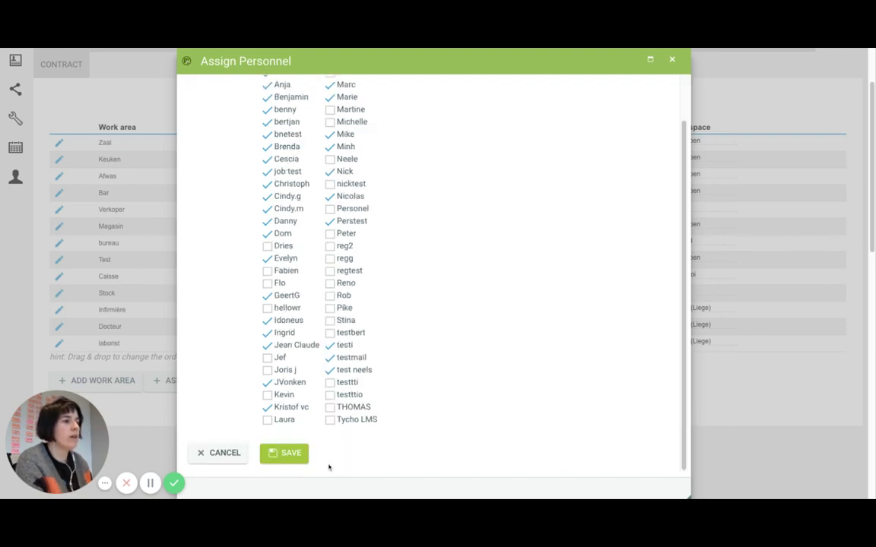
{"action": "left_click", "coordinate": [329, 395]}
{"action": "left_click", "coordinate": [330, 408]}
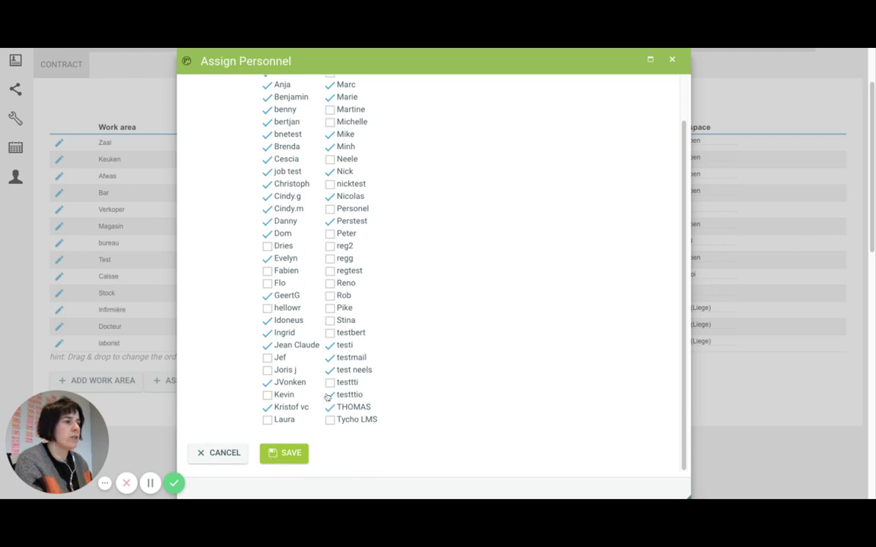
{"action": "left_click", "coordinate": [286, 454]}
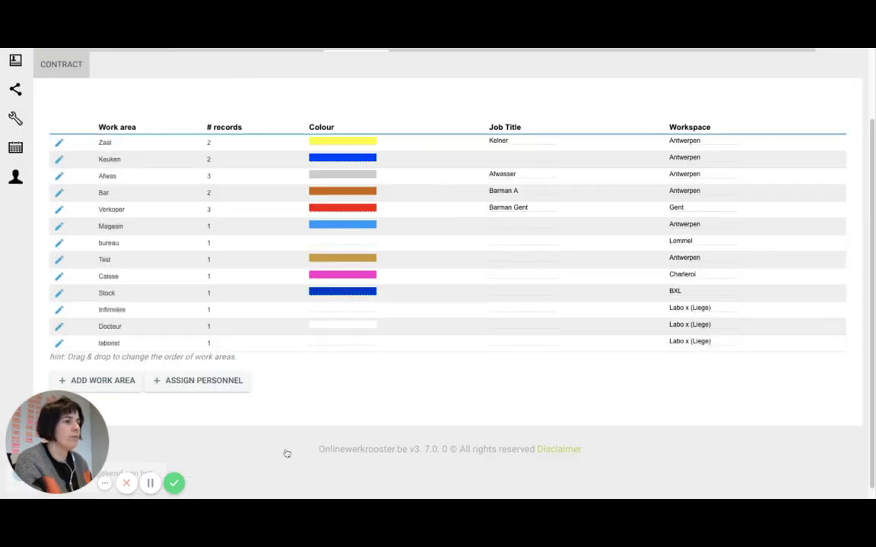
{"action": "scroll", "coordinate": [285, 445], "scroll_direction": "up", "scroll_amount": 1}
{"action": "scroll", "coordinate": [285, 446], "scroll_direction": "up", "scroll_amount": 2}
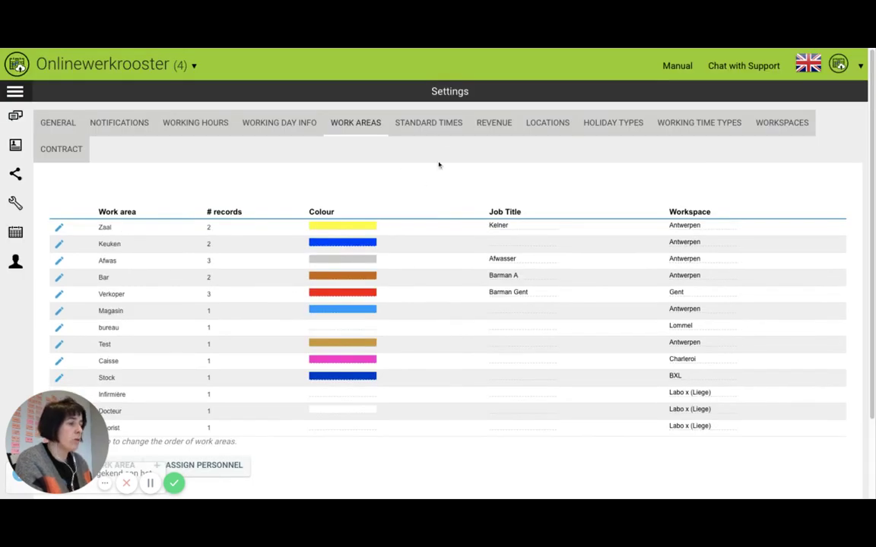
- View the standard times in the settings and open the planned schedule for the week 21/01/2019 to 27/01/2019
{"action": "left_click", "coordinate": [422, 122]}
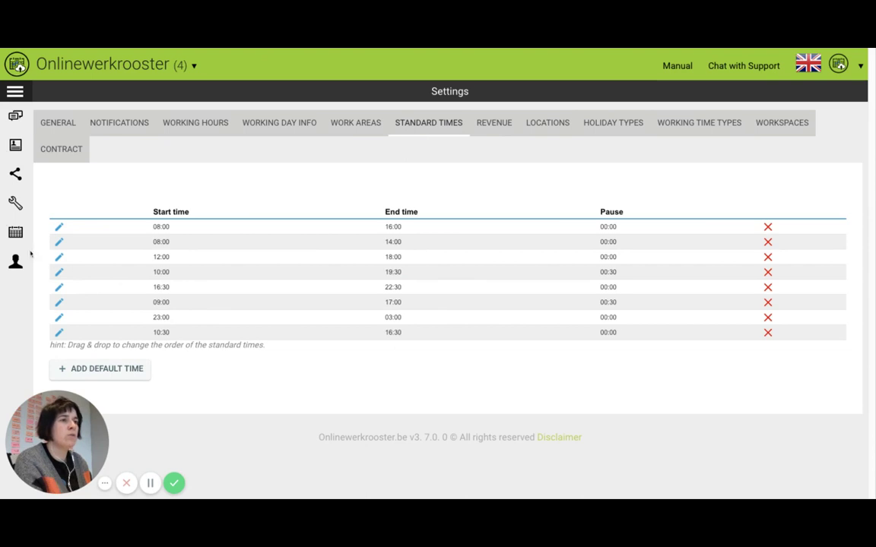
{"action": "mouse_move", "coordinate": [21, 237]}
{"action": "scroll", "coordinate": [31, 258], "scroll_direction": "down", "scroll_amount": 2}
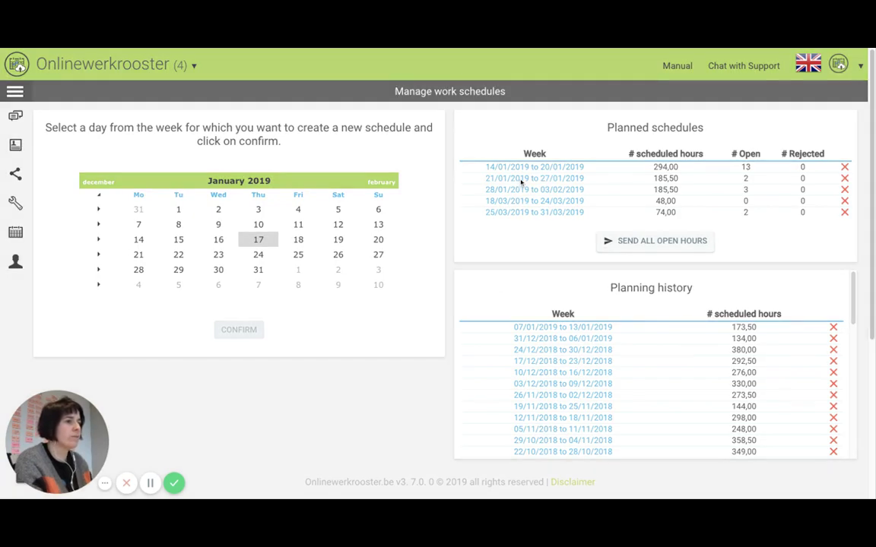
{"action": "left_click", "coordinate": [521, 181]}
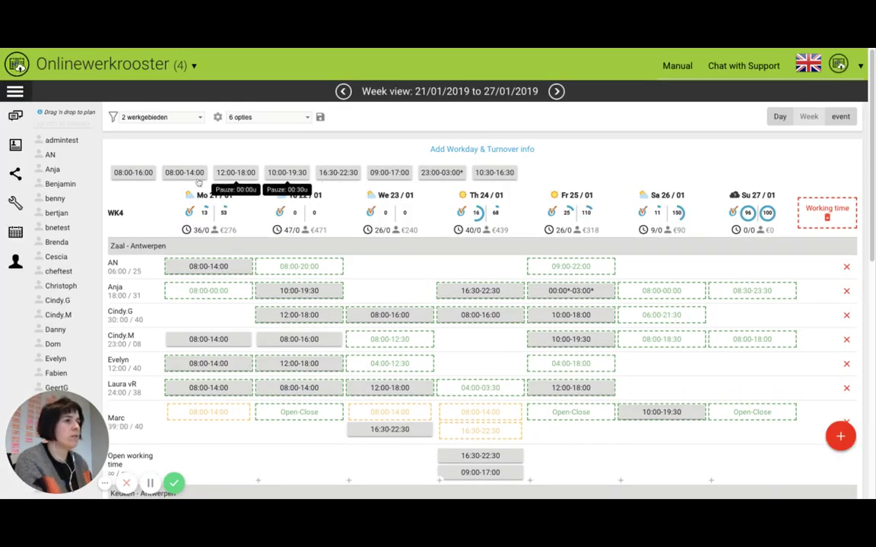
- Open the 10:00-19:30 shift of Tuesday 22/01 in the Zaal work area for editing and close it unchanged
{"action": "left_click", "coordinate": [291, 302]}
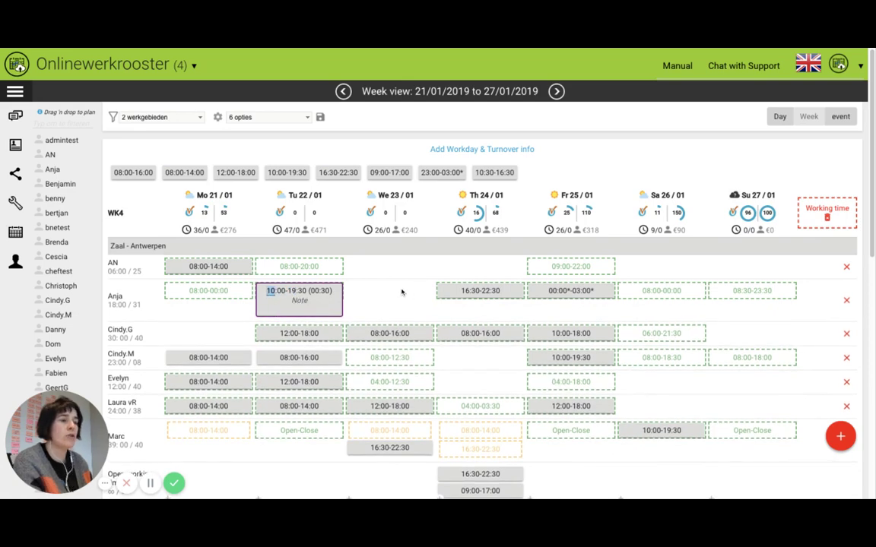
{"action": "mouse_move", "coordinate": [23, 331]}
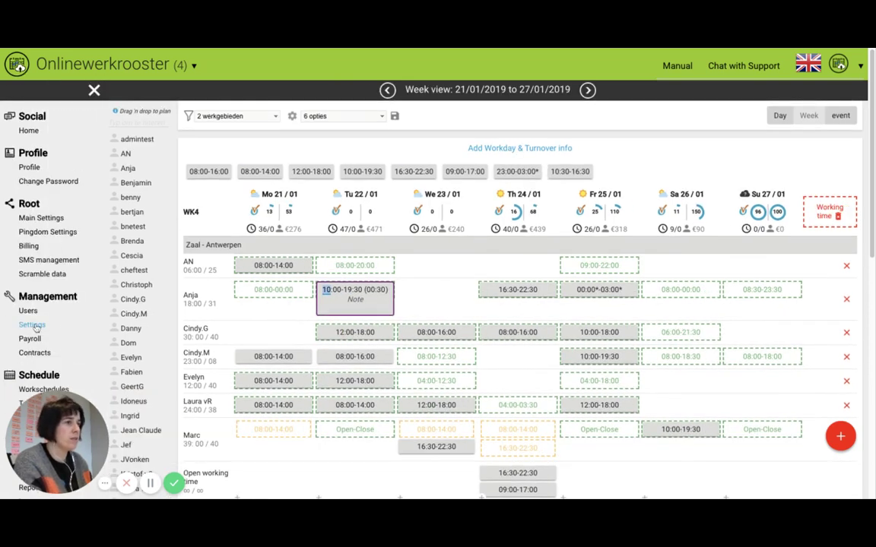
{"action": "left_click", "coordinate": [415, 304]}
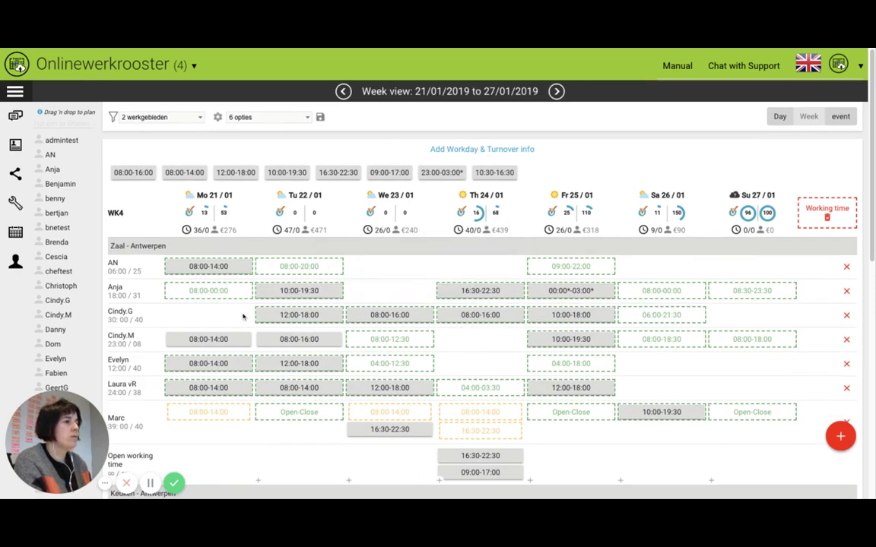
- Review the week's Zaal and Keuken shifts, the working hours, availability and holiday legends, and the hours counter of the first Zaal employee
{"action": "mouse_move", "coordinate": [310, 299]}
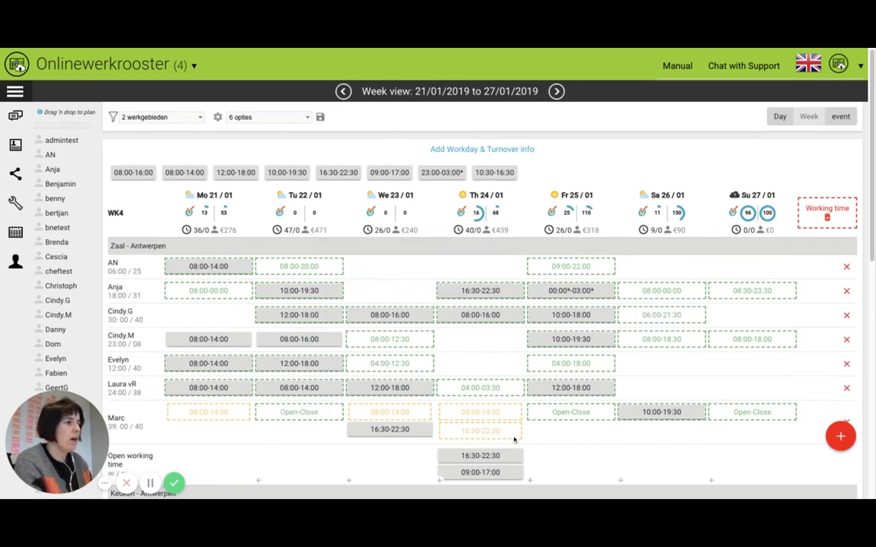
{"action": "scroll", "coordinate": [514, 440], "scroll_direction": "down", "scroll_amount": 2}
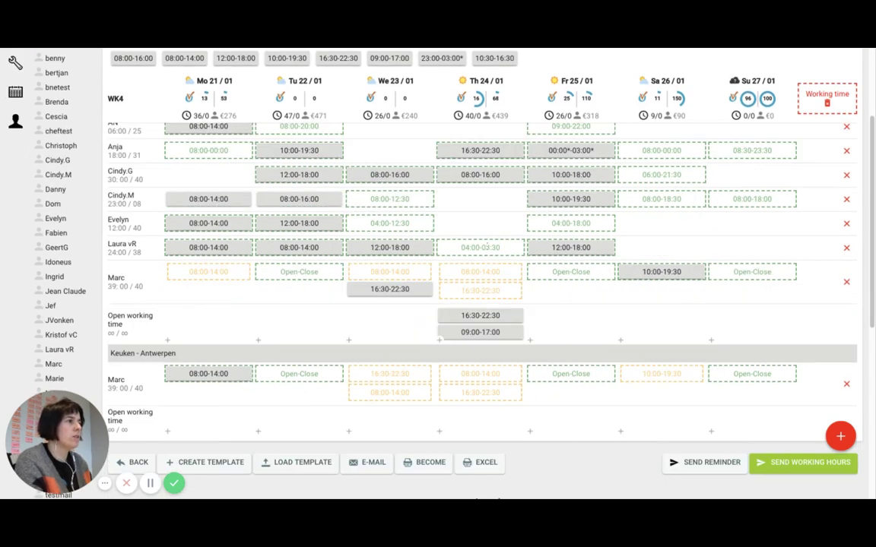
{"action": "scroll", "coordinate": [422, 375], "scroll_direction": "down", "scroll_amount": 5}
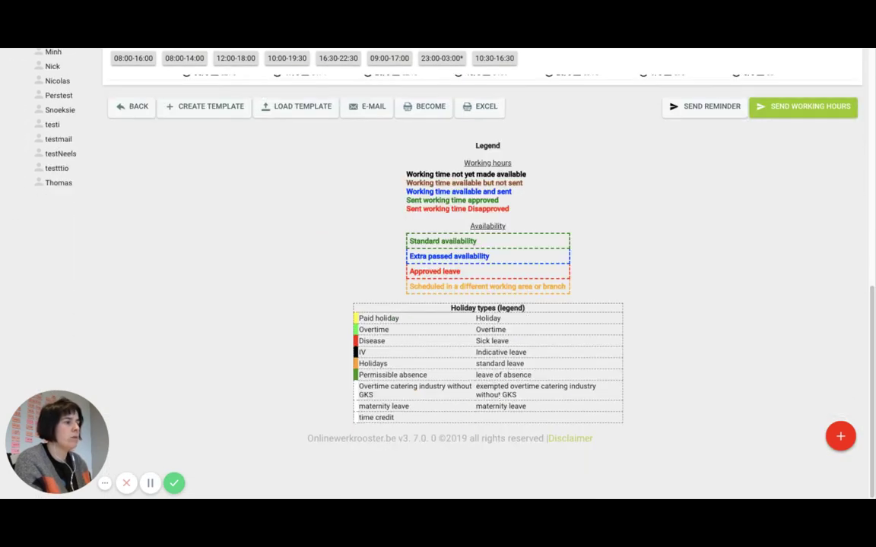
{"action": "scroll", "coordinate": [414, 319], "scroll_direction": "up", "scroll_amount": 8}
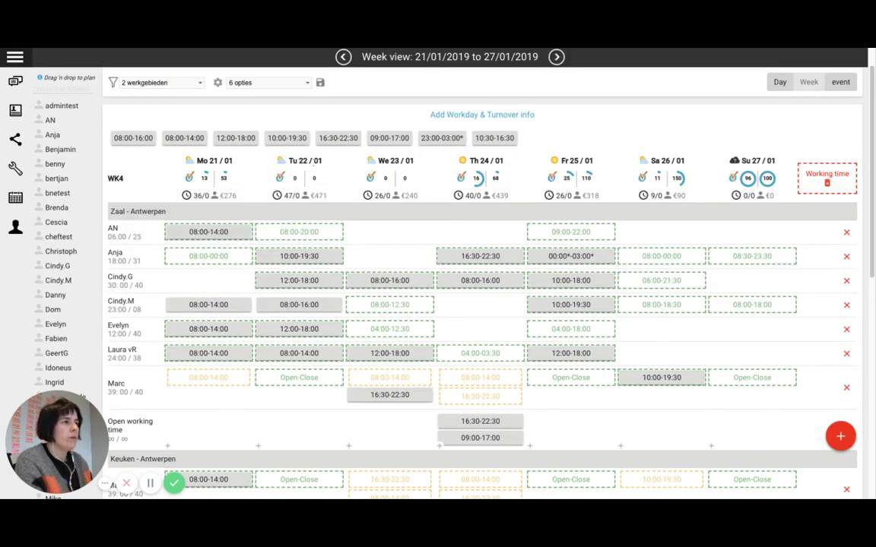
{"action": "mouse_move", "coordinate": [302, 203]}
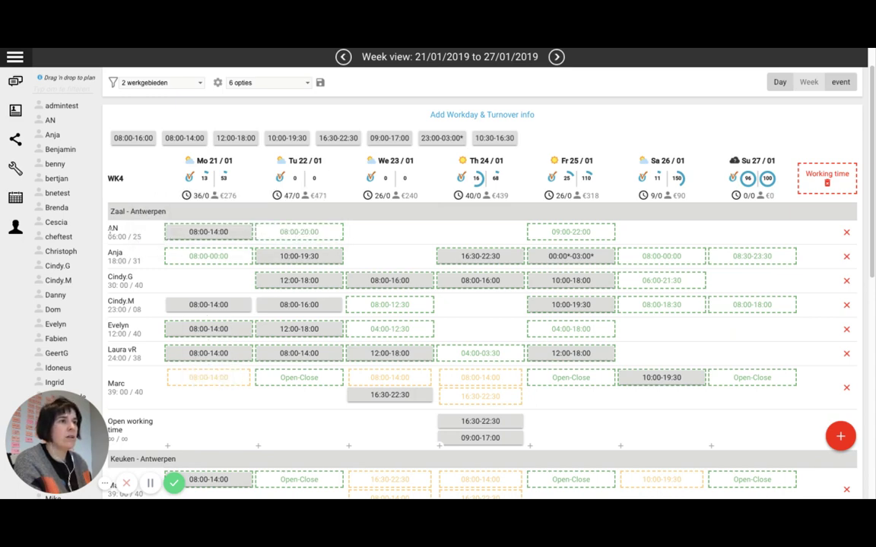
{"action": "left_click_drag", "start_coordinate": [150, 240], "coordinate": [106, 241]}
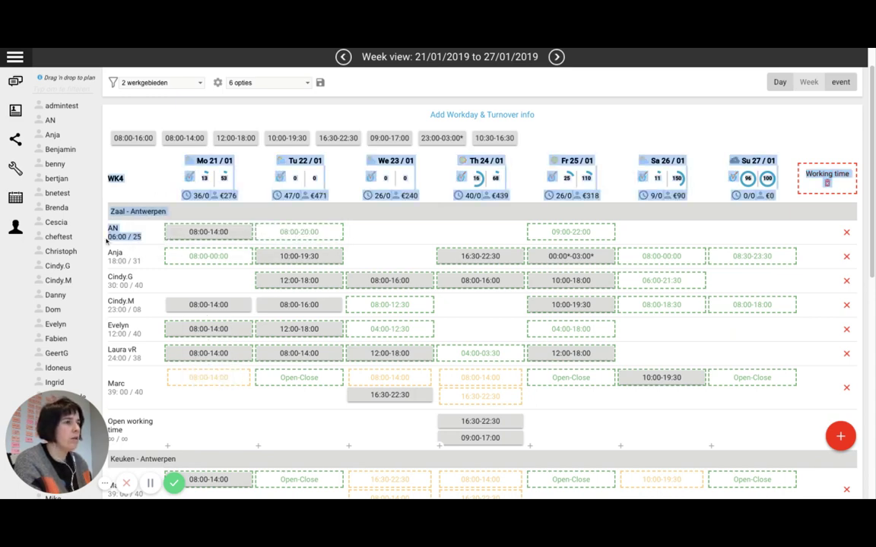